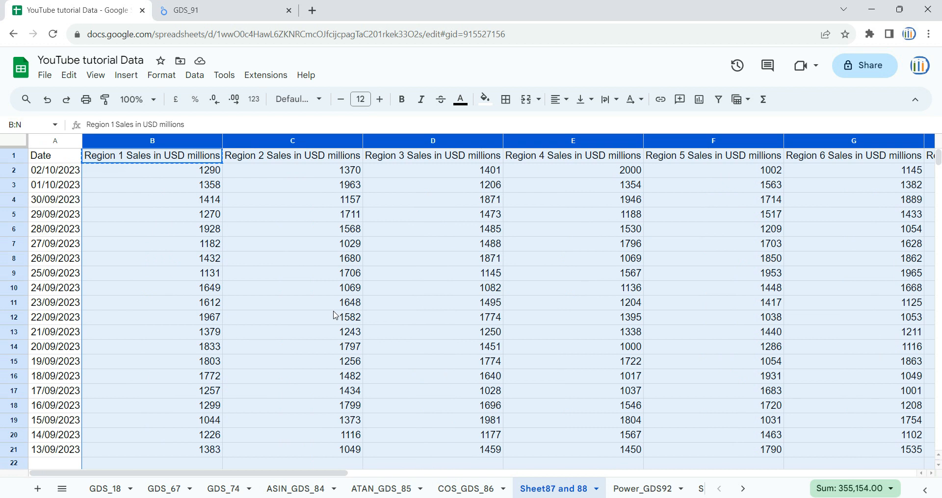
- Compare the regional sales and cost columns in the source sheet with the maximum chart and table in the GDS_91 report
{"action": "left_click_drag", "start_coordinate": [305, 474], "coordinate": [536, 474]}
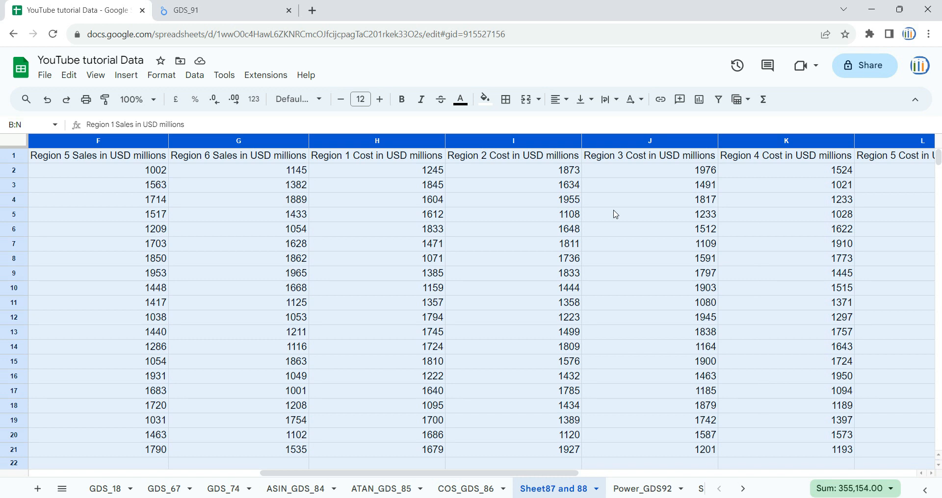
{"action": "left_click", "coordinate": [212, 9]}
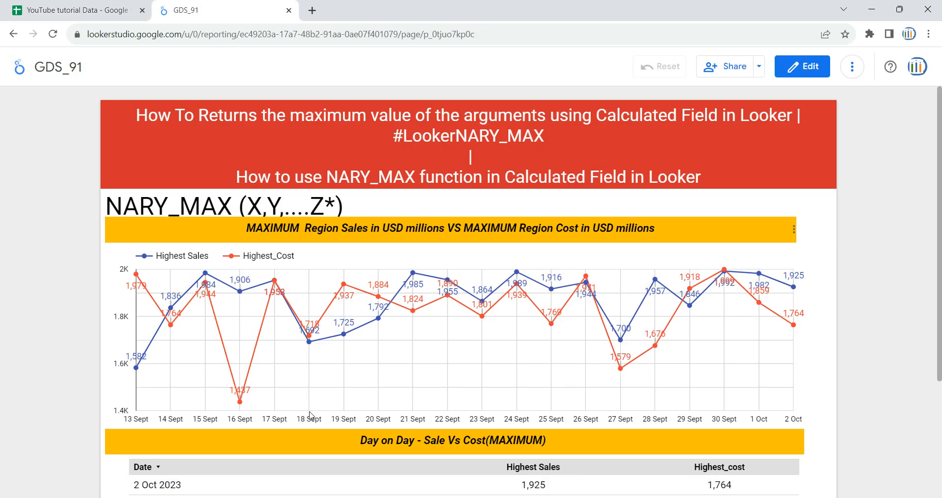
{"action": "scroll", "coordinate": [910, 292], "scroll_direction": "down", "scroll_amount": 3}
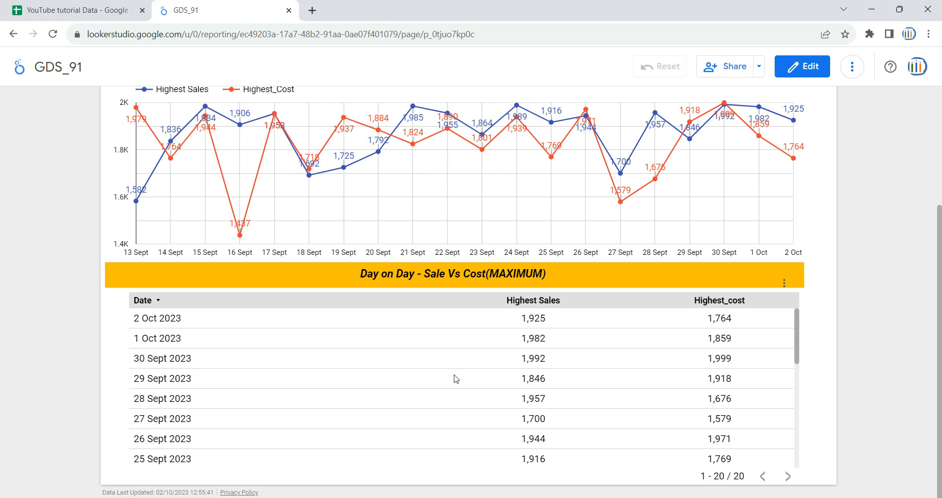
{"action": "left_click", "coordinate": [74, 7]}
{"action": "left_click_drag", "start_coordinate": [537, 475], "coordinate": [150, 492]}
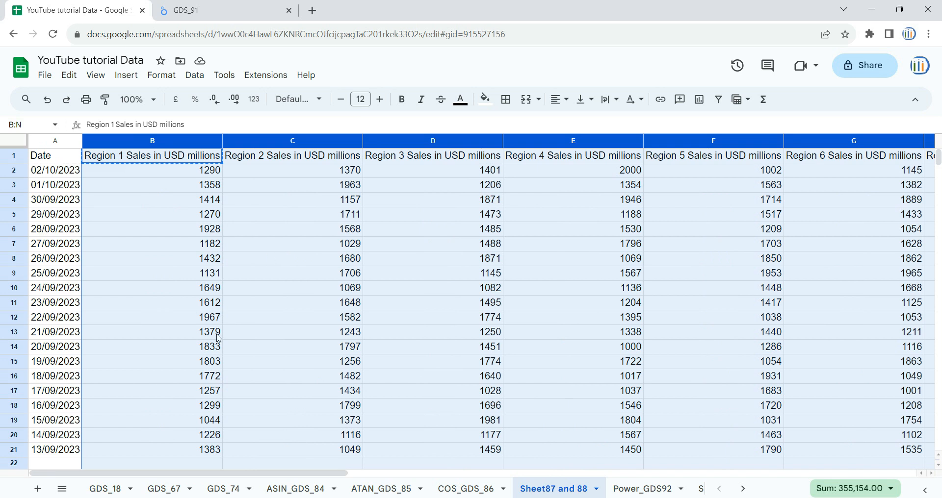
{"action": "left_click", "coordinate": [193, 211]}
{"action": "left_click", "coordinate": [267, 205]}
{"action": "key", "text": "ctrl+Tab"}
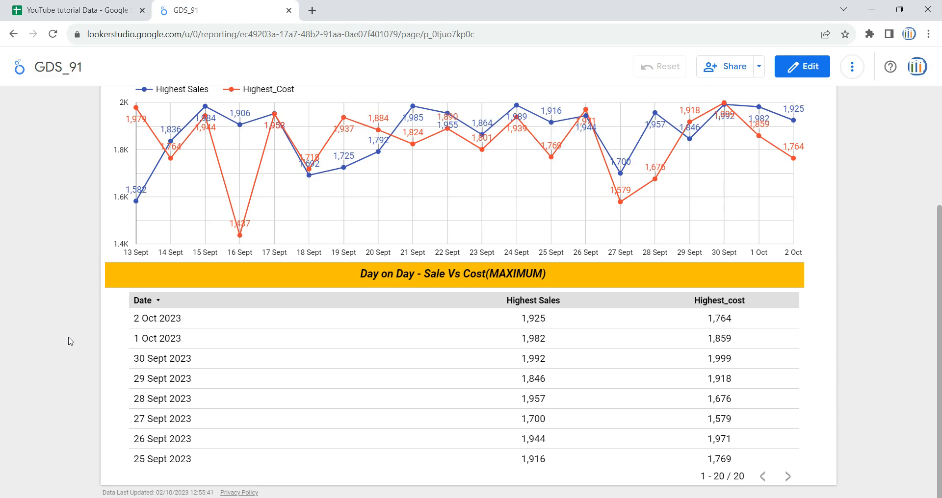
- Examine the NARY_MAX (X,Y,....Z*) syntax heading in the report, highlighting the function name and its arguments
{"action": "scroll", "coordinate": [70, 341], "scroll_direction": "up", "scroll_amount": 3}
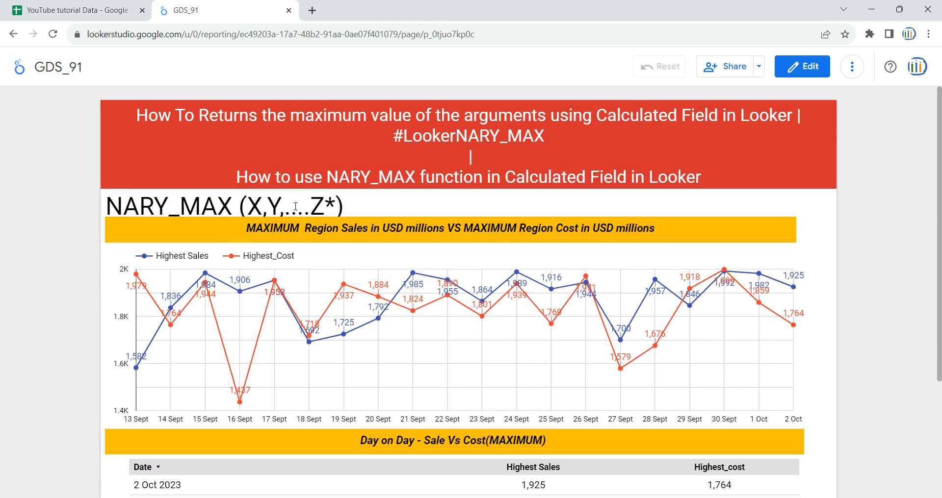
{"action": "left_click_drag", "start_coordinate": [233, 208], "coordinate": [130, 207]}
{"action": "left_click_drag", "start_coordinate": [247, 206], "coordinate": [314, 206]}
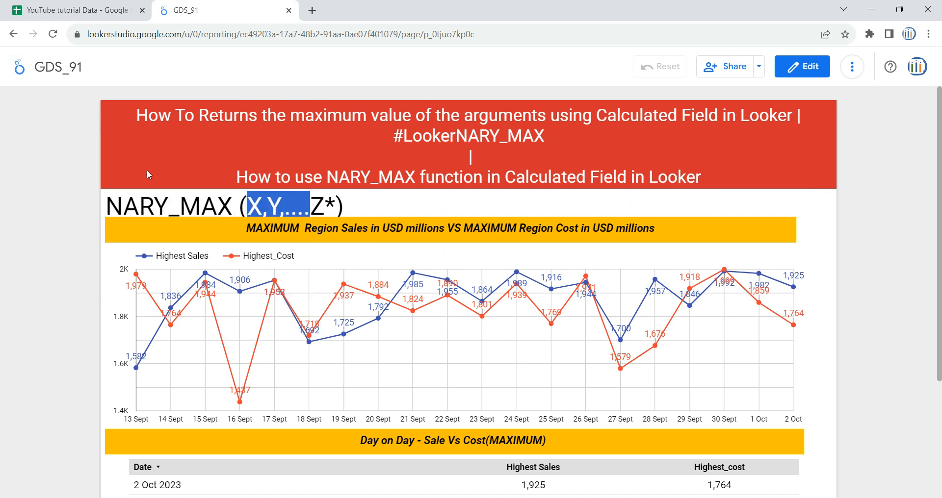
{"action": "left_click_drag", "start_coordinate": [106, 206], "coordinate": [219, 202]}
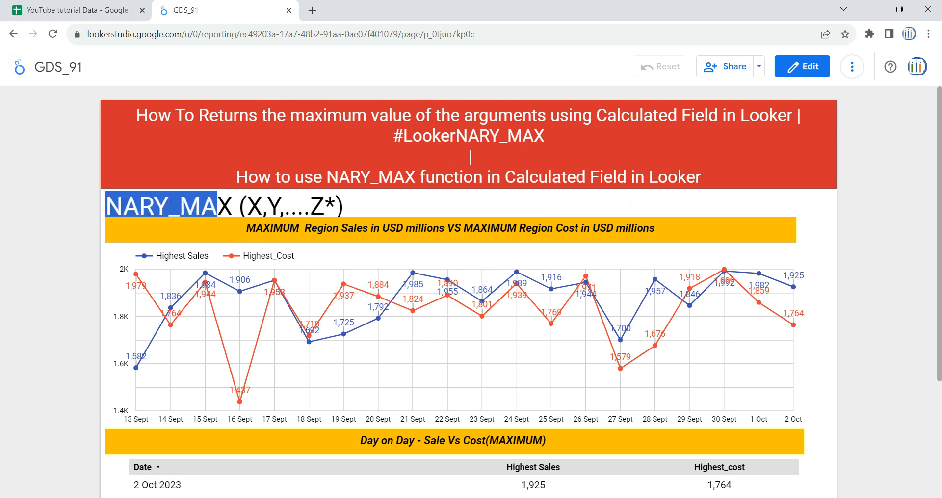
- Open the report for editing and add a new blank page
{"action": "left_click", "coordinate": [794, 73]}
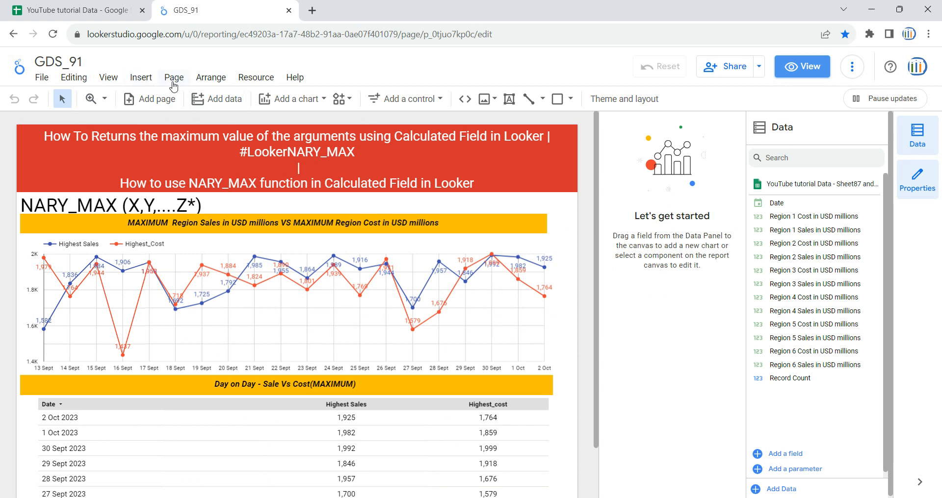
{"action": "left_click", "coordinate": [173, 80]}
{"action": "left_click", "coordinate": [208, 101]}
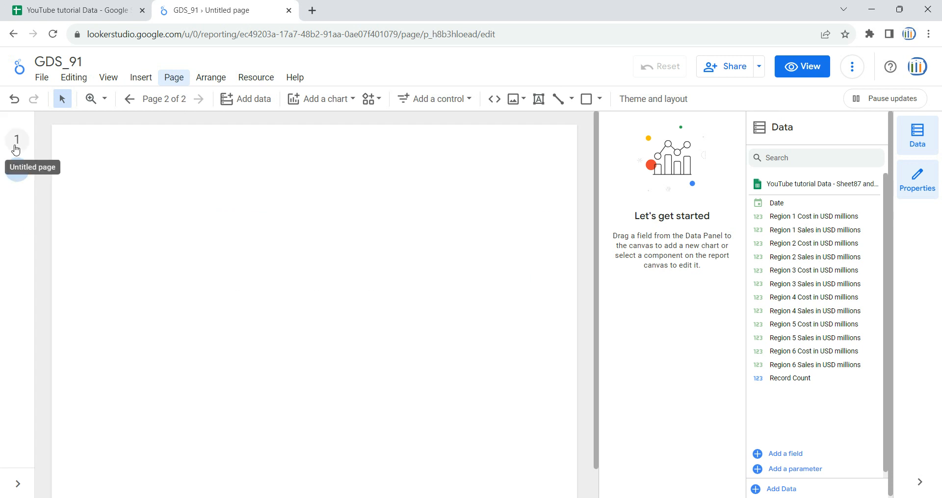
- Copy the red title banner and the two yellow headings from page 1 onto page 2
{"action": "left_click", "coordinate": [19, 141]}
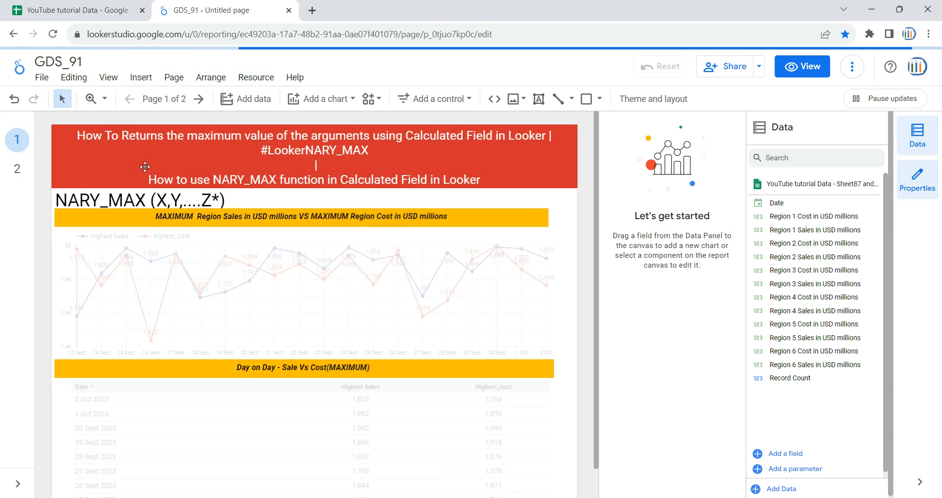
{"action": "left_click", "coordinate": [159, 155]}
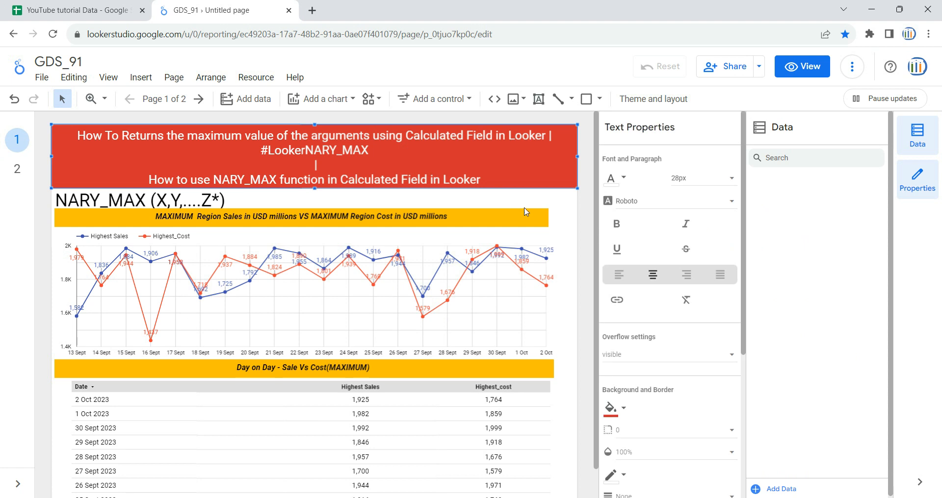
{"action": "left_click", "coordinate": [539, 217], "text": "shift"}
{"action": "left_click", "coordinate": [543, 371], "text": "shift"}
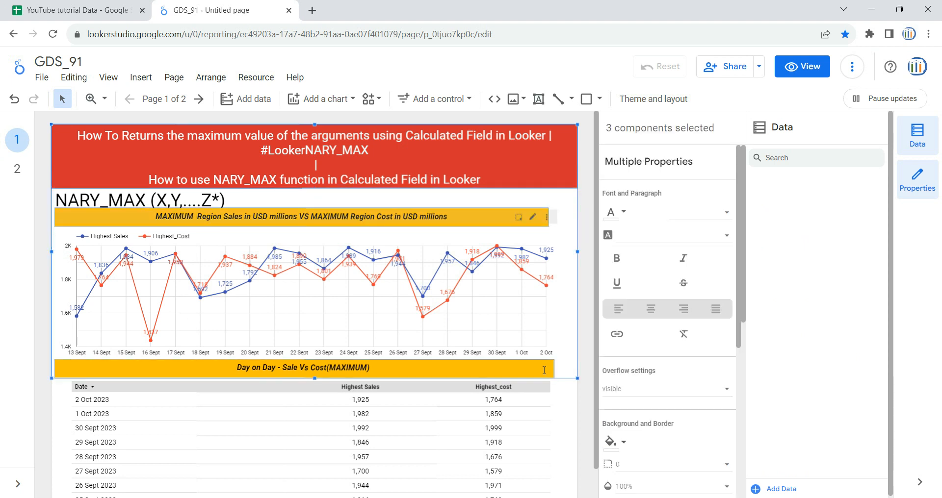
{"action": "left_click", "coordinate": [19, 172]}
{"action": "key", "text": "ctrl+v"}
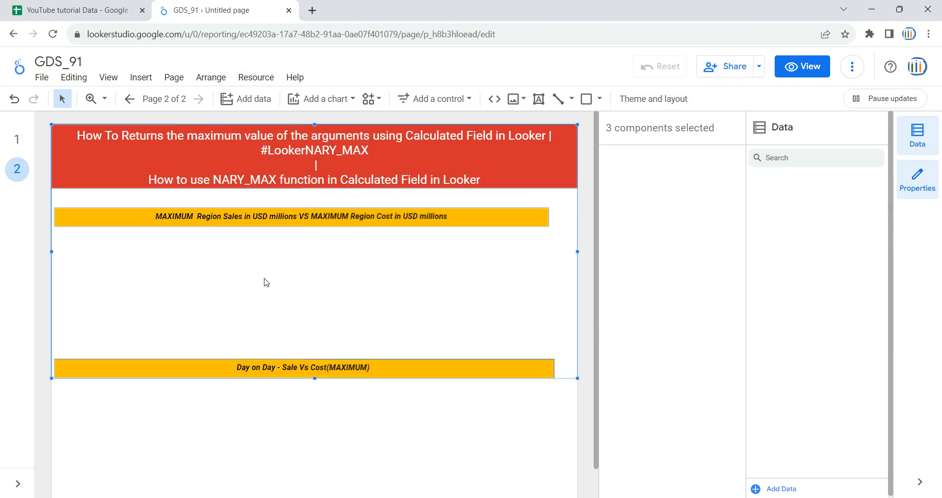
- Widen both yellow headings on page 2 together until they reach about the page's full width
{"action": "left_click", "coordinate": [402, 294]}
{"action": "left_click", "coordinate": [455, 221]}
{"action": "left_click", "coordinate": [517, 369], "text": "shift"}
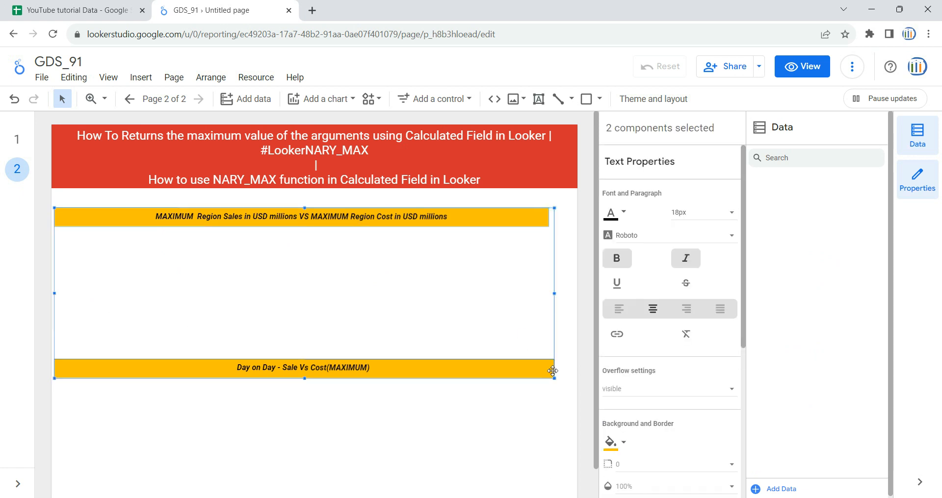
{"action": "left_click_drag", "start_coordinate": [554, 293], "coordinate": [578, 294]}
{"action": "left_click", "coordinate": [551, 417]}
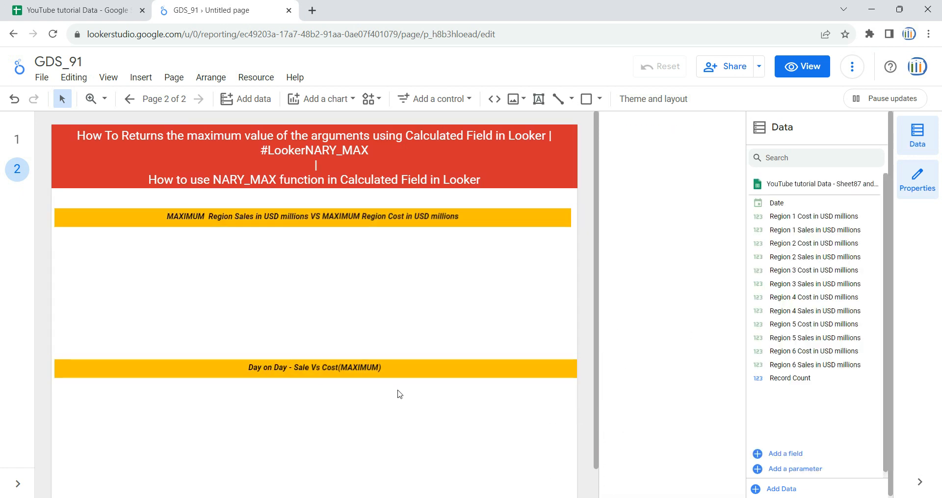
- Add a table below the Day on Day - Sale Vs Cost(MAXIMUM) heading and stretch it to nearly the page's width
{"action": "scroll", "coordinate": [231, 448], "scroll_direction": "down", "scroll_amount": 1}
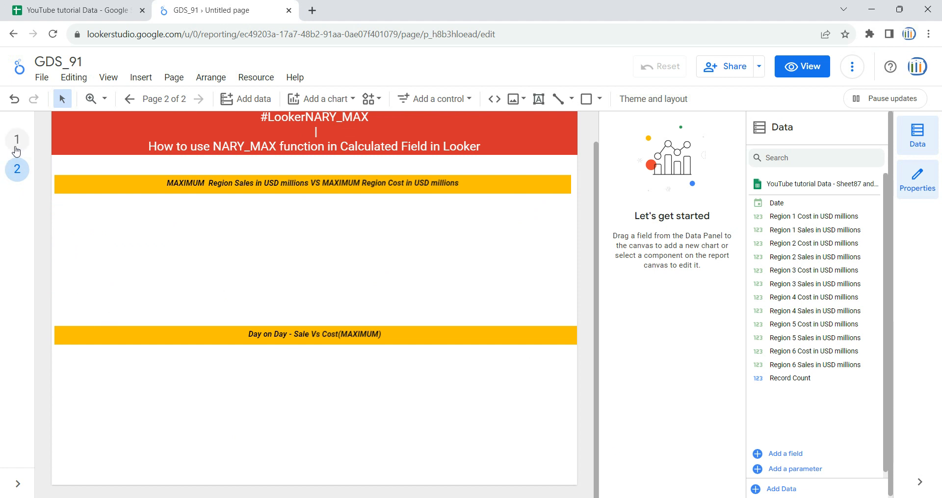
{"action": "scroll", "coordinate": [273, 418], "scroll_direction": "up", "scroll_amount": 1}
{"action": "scroll", "coordinate": [277, 426], "scroll_direction": "down", "scroll_amount": 1}
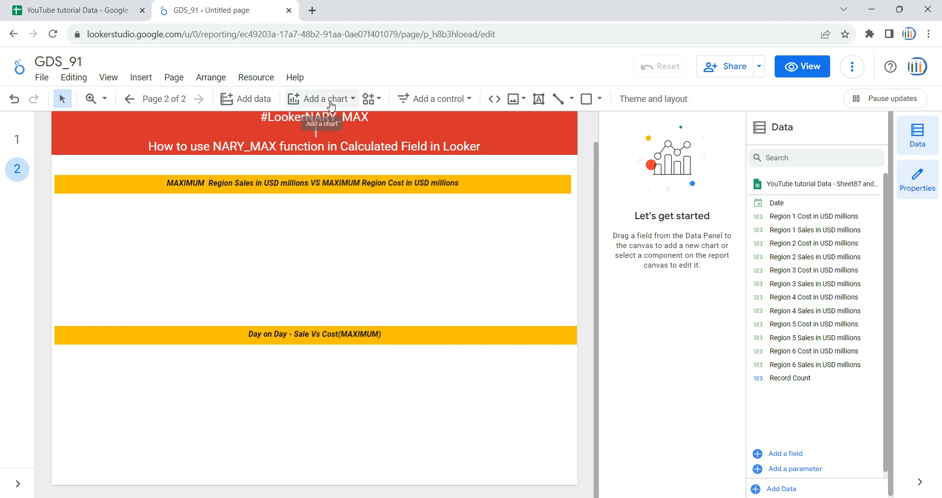
{"action": "left_click", "coordinate": [318, 98]}
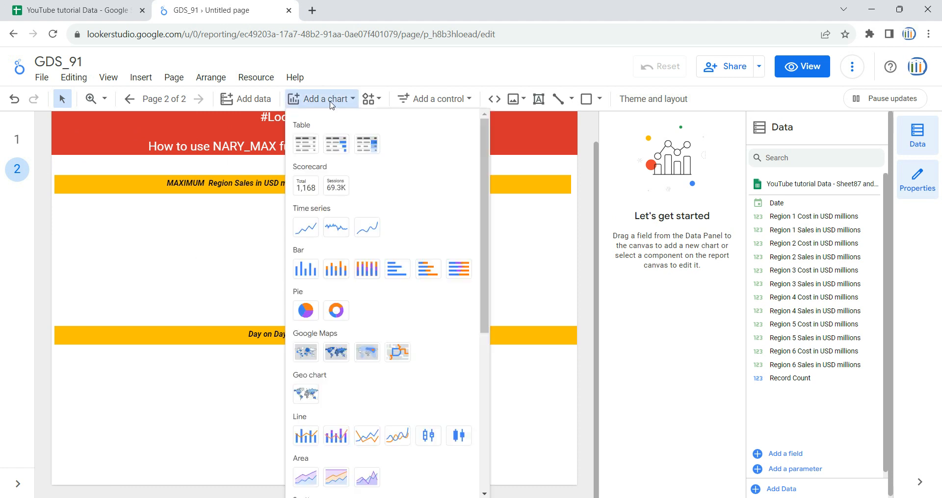
{"action": "left_click", "coordinate": [309, 146]}
{"action": "left_click", "coordinate": [67, 353]}
{"action": "left_click_drag", "start_coordinate": [240, 420], "coordinate": [566, 419]}
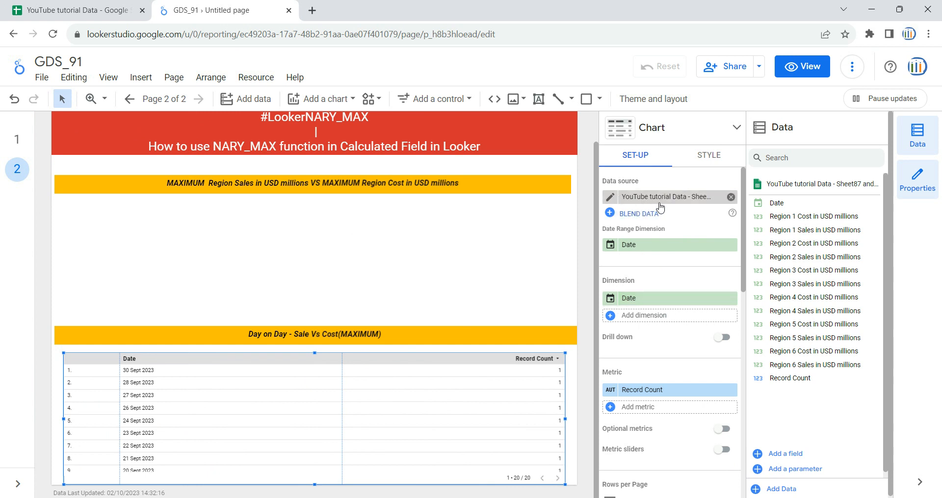
- Check the source sheet in Google Sheets, then review the data sources available for the new table in Looker Studio
{"action": "left_click", "coordinate": [94, 8]}
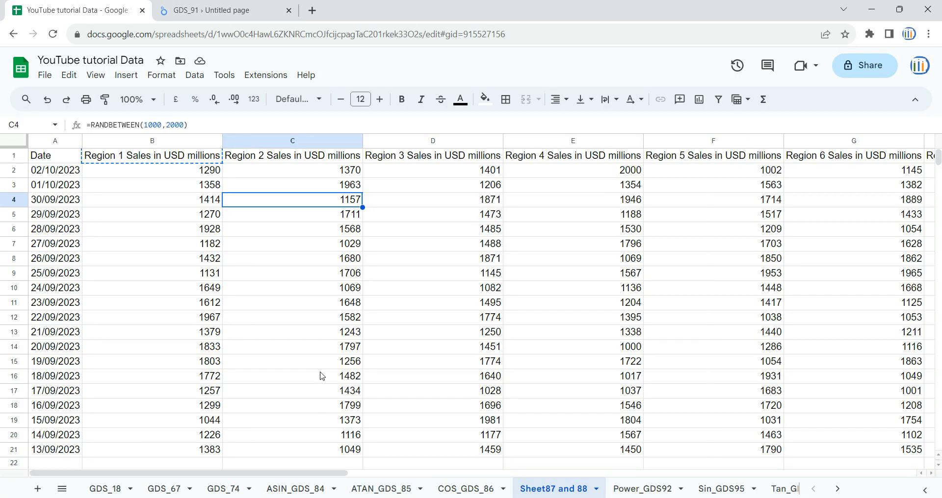
{"action": "left_click", "coordinate": [336, 381]}
{"action": "left_click", "coordinate": [221, 10]}
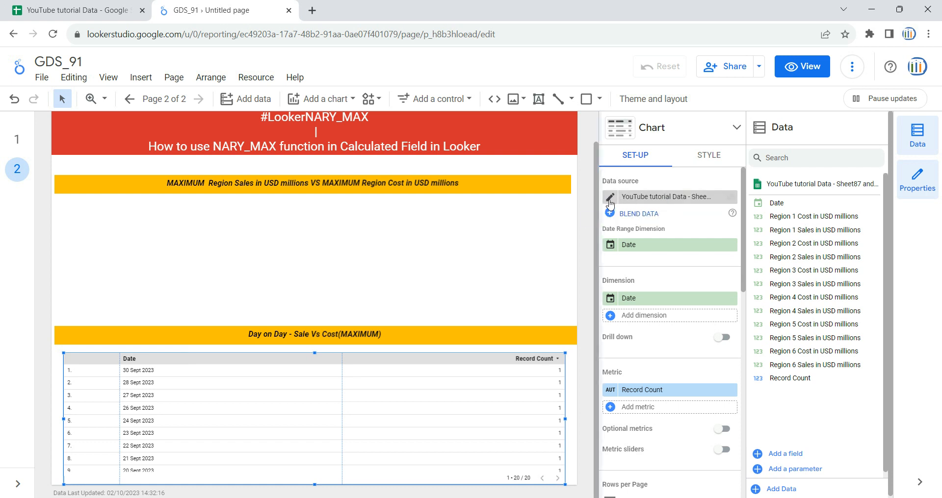
{"action": "left_click", "coordinate": [671, 198]}
{"action": "scroll", "coordinate": [676, 270], "scroll_direction": "down", "scroll_amount": 3}
{"action": "scroll", "coordinate": [676, 270], "scroll_direction": "up", "scroll_amount": 3}
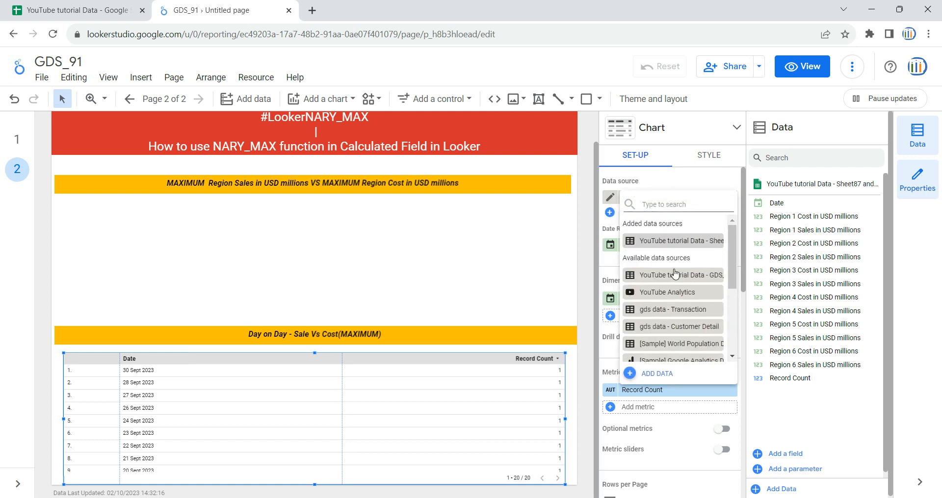
{"action": "left_click", "coordinate": [685, 185]}
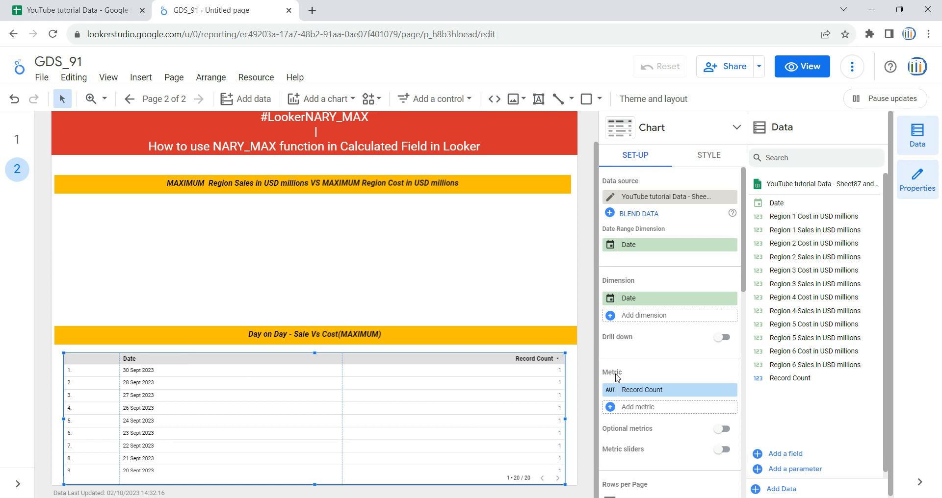
- Review the Region 1 to 6 sales columns B:G and cost columns H:M in the source sheet, then return to the report
{"action": "left_click", "coordinate": [93, 10]}
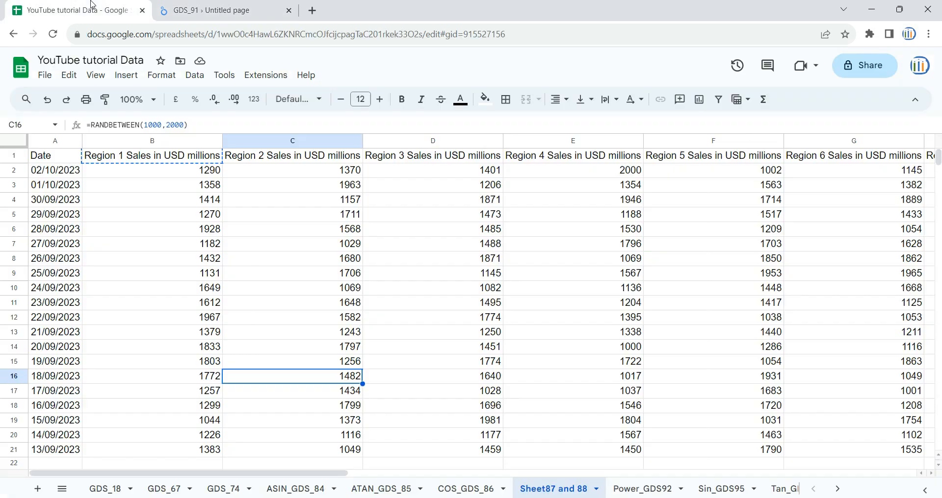
{"action": "left_click_drag", "start_coordinate": [181, 142], "coordinate": [812, 122]}
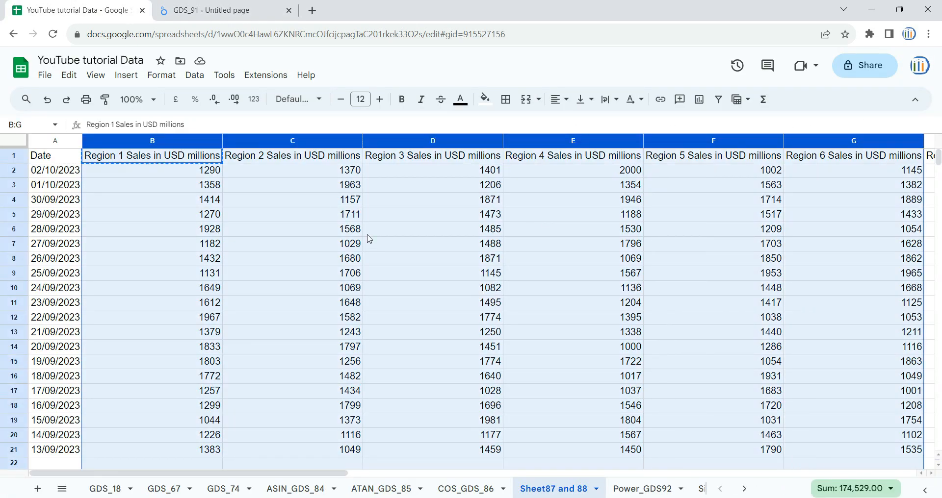
{"action": "left_click_drag", "start_coordinate": [255, 474], "coordinate": [540, 480]}
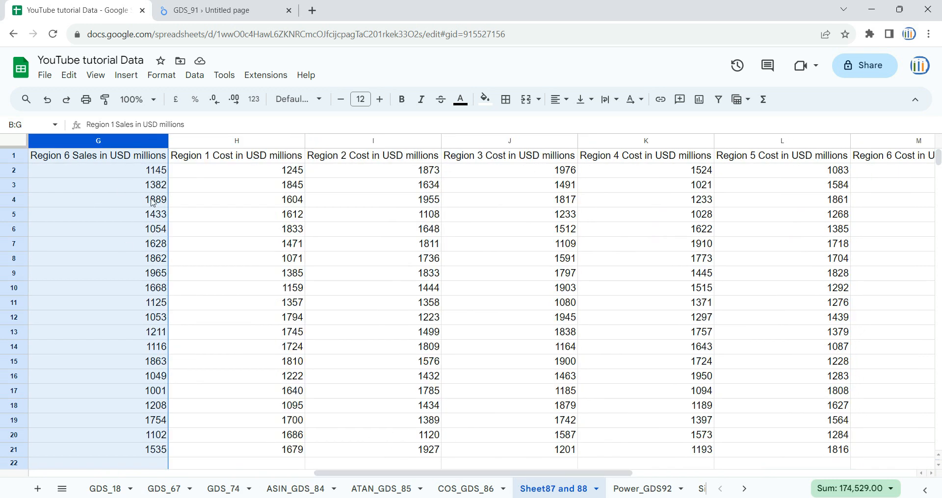
{"action": "left_click_drag", "start_coordinate": [244, 141], "coordinate": [905, 140]}
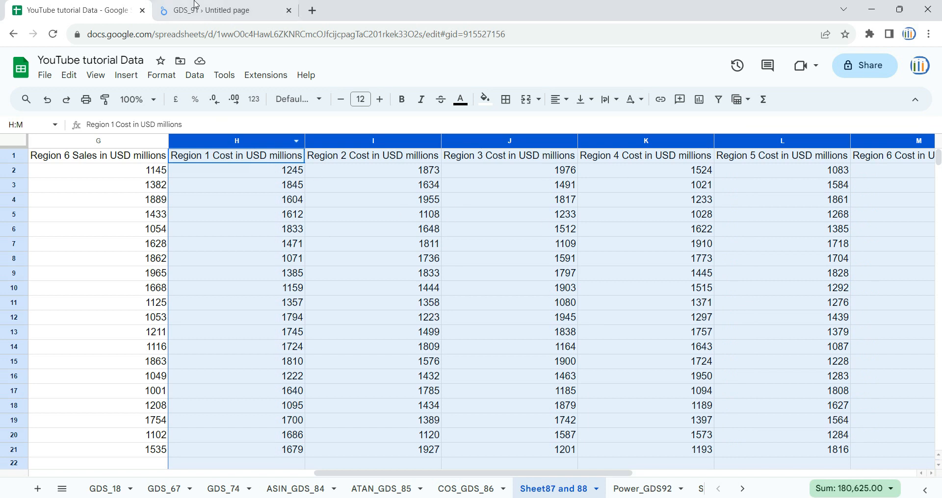
{"action": "left_click", "coordinate": [221, 10]}
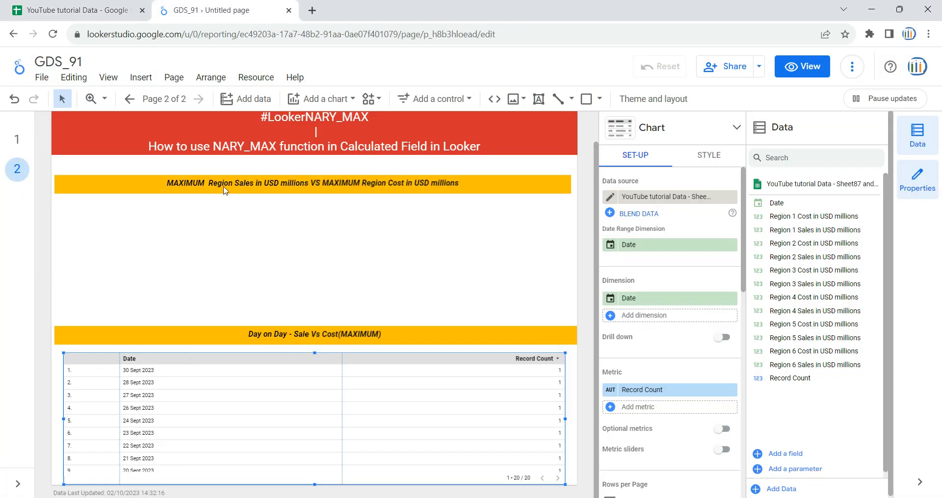
- Start a new calculated metric field for the table and name it Highest_cost
{"action": "left_click", "coordinate": [636, 408]}
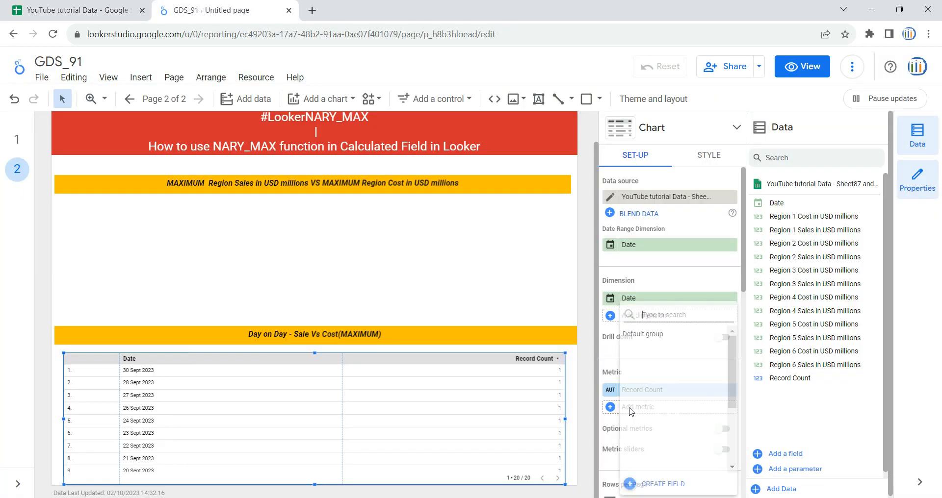
{"action": "left_click", "coordinate": [663, 485]}
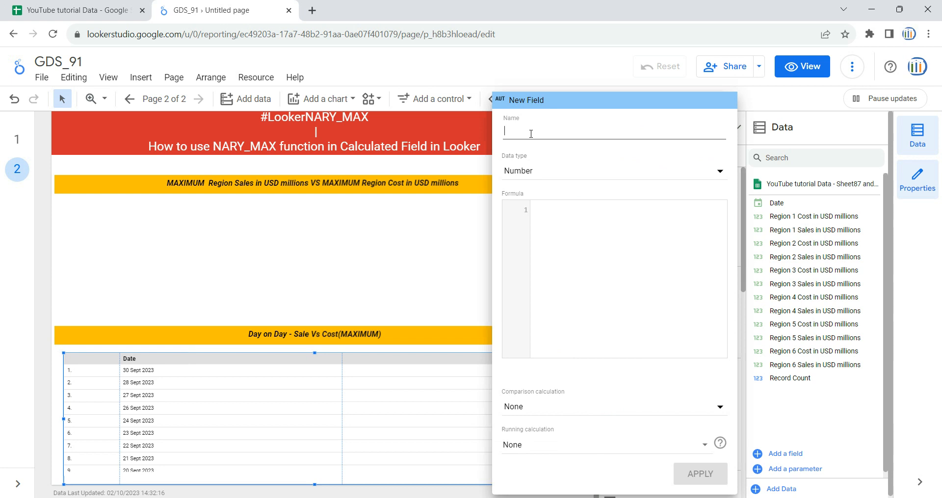
{"action": "type", "text": "Hi"}
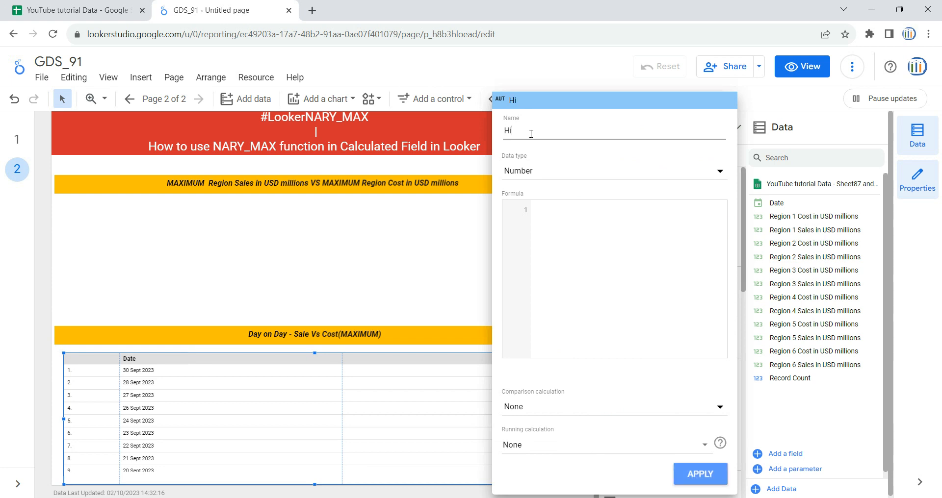
{"action": "type", "text": "ghest_cost"}
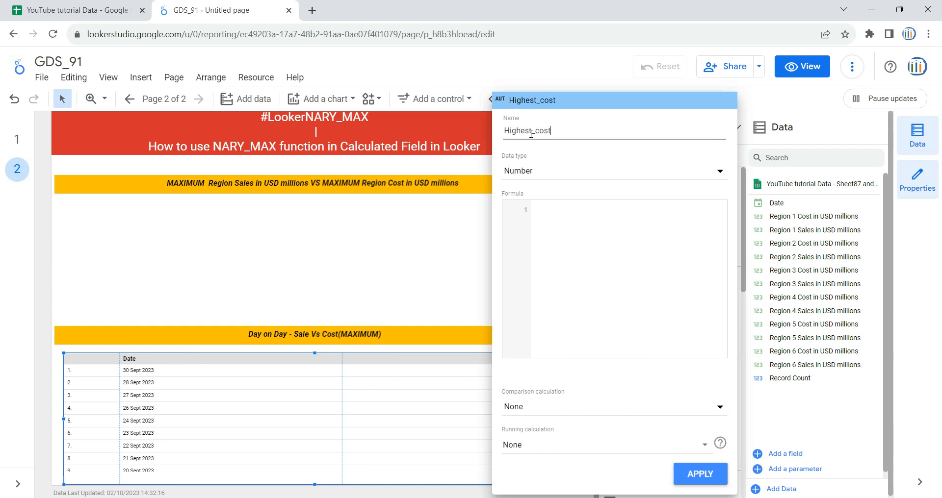
- Insert the NARY_MAX function into the Highest_cost field's formula
{"action": "left_click", "coordinate": [623, 230]}
{"action": "type", "text": "na"}
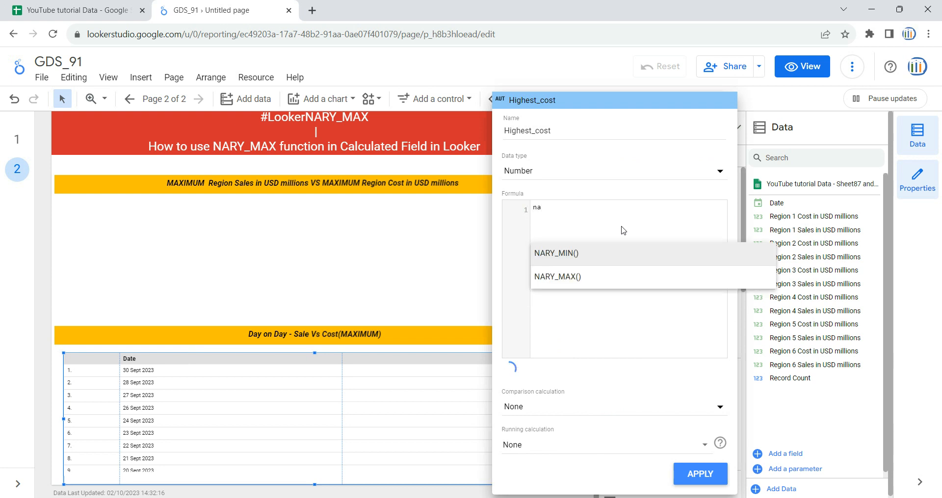
{"action": "type", "text": "ry"}
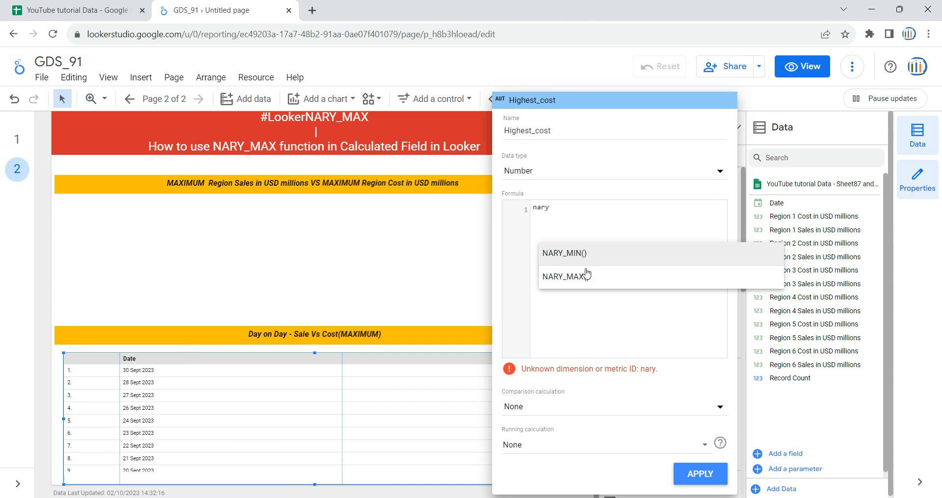
{"action": "left_click", "coordinate": [563, 281]}
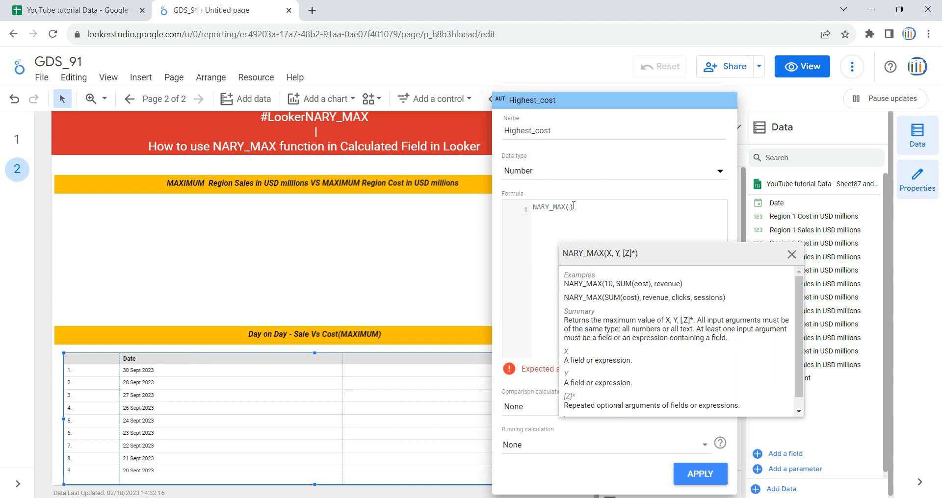
- Switch to Google Sheets and copy the Region 1 to Region 6 cost headers in cells H1:M1
{"action": "left_click", "coordinate": [63, 7]}
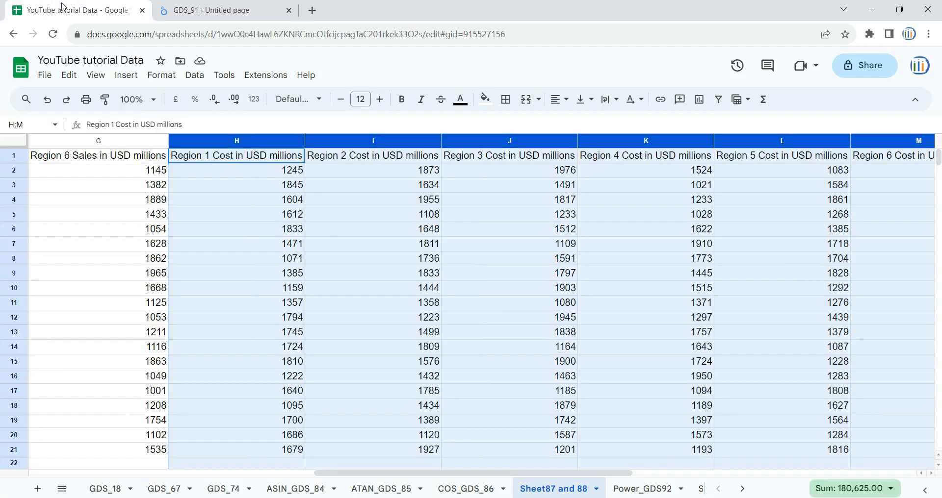
{"action": "left_click", "coordinate": [275, 198]}
{"action": "left_click", "coordinate": [255, 156]}
{"action": "left_click", "coordinate": [368, 156], "text": "shift"}
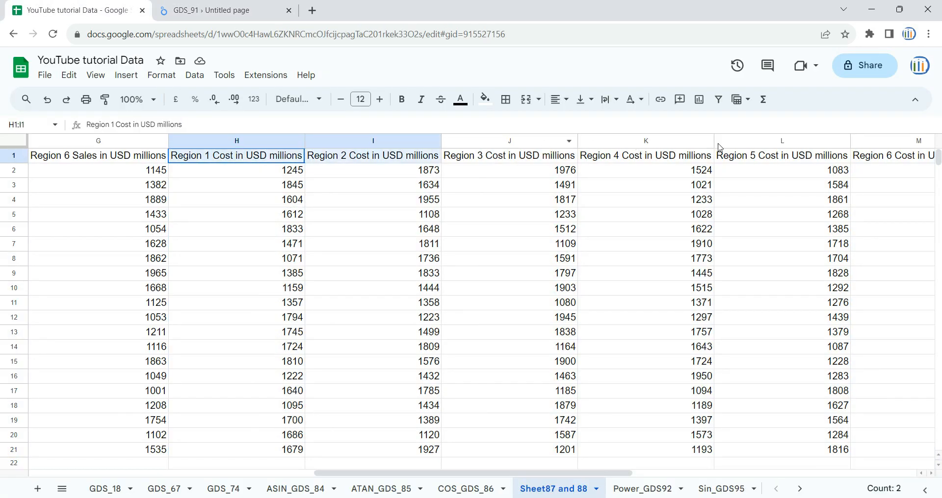
{"action": "left_click", "coordinate": [853, 156], "text": "shift"}
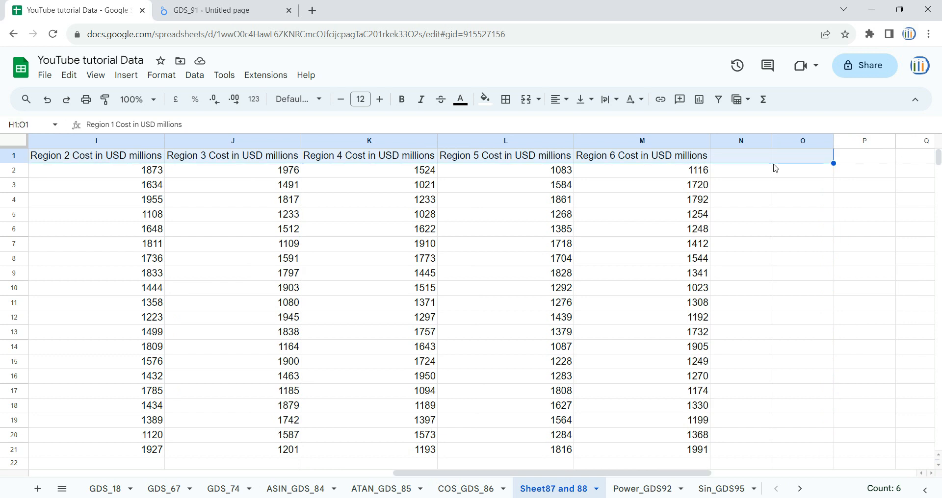
{"action": "key", "text": "shift+Left"}
{"action": "key", "text": "shift+Left"}
{"action": "key", "text": "shift+Left"}
{"action": "key", "text": "shift+Right"}
{"action": "key", "text": "ctrl+c"}
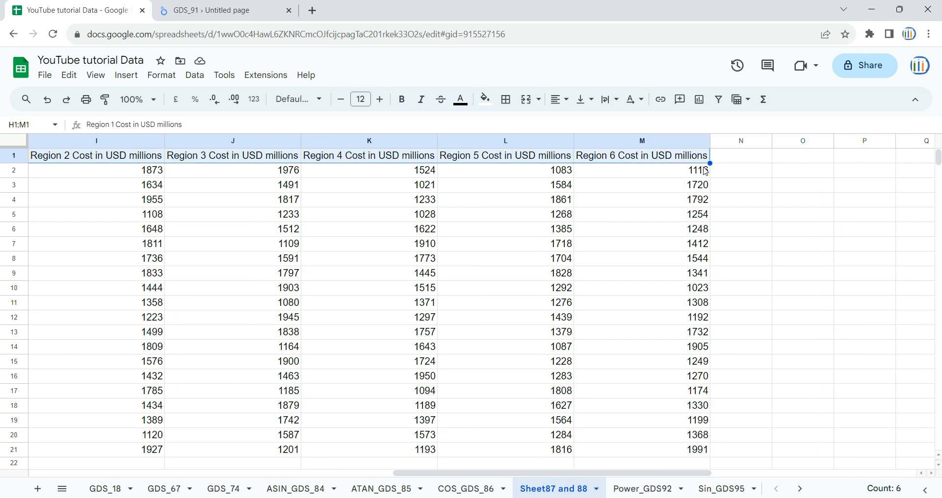
- Return to Looker Studio, paste the headers inside NARY_MAX and separate the Region 1 and Region 2 cost fields with a comma
{"action": "left_click", "coordinate": [215, 9]}
{"action": "key", "text": "ctrl+v"}
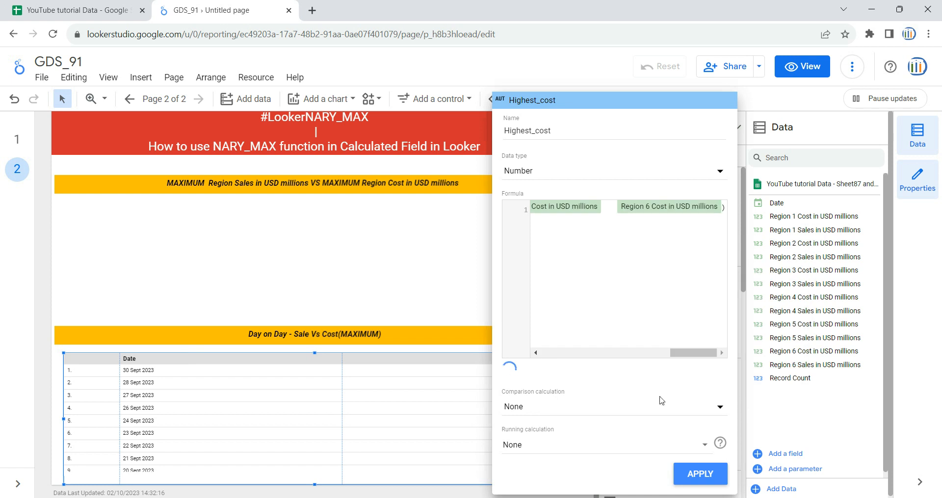
{"action": "left_click_drag", "start_coordinate": [686, 353], "coordinate": [563, 353]}
{"action": "left_click", "coordinate": [675, 212]}
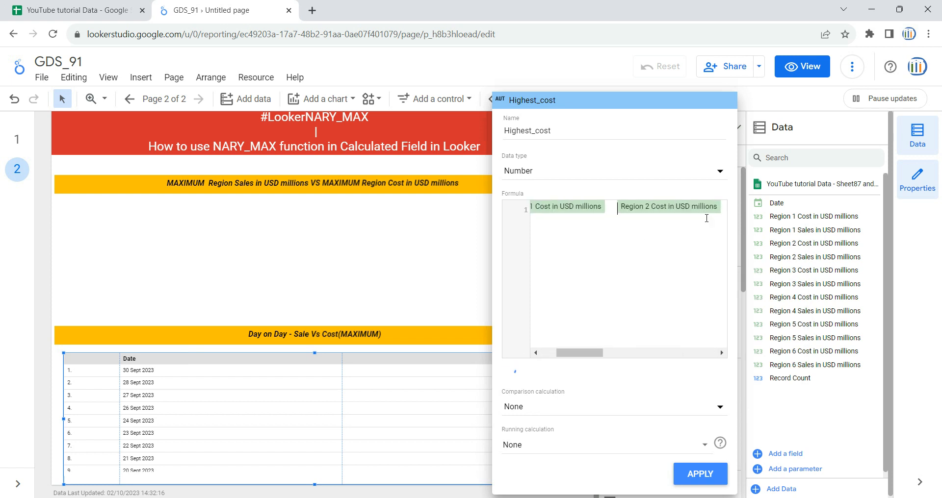
{"action": "key", "text": "BackSpace"}
{"action": "type", "text": ","}
- Separate the Region 2 and Region 3 cost fields in the NARY_MAX formula with a comma
{"action": "key", "text": "Left"}
{"action": "key", "text": "Left"}
{"action": "key", "text": "Left"}
{"action": "key", "text": "Left"}
{"action": "key", "text": "Left"}
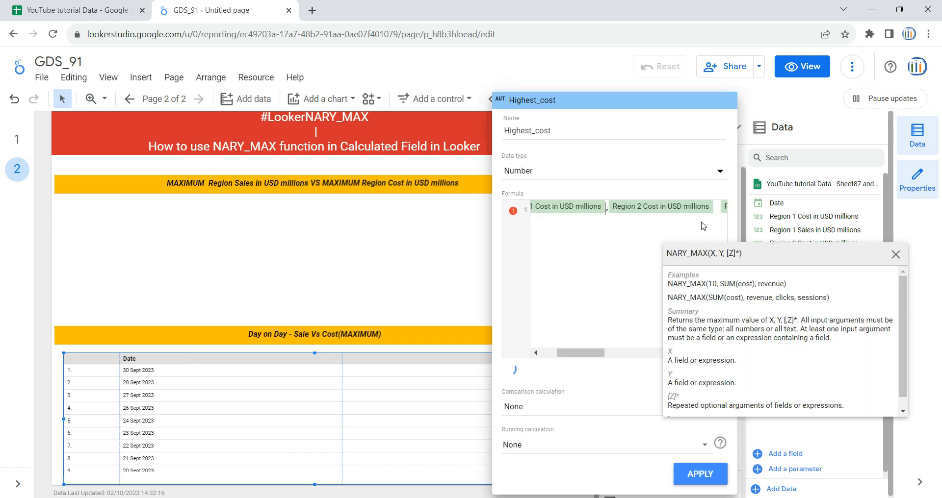
{"action": "key", "text": "Right"}
{"action": "key", "text": "Right"}
{"action": "key", "text": "Right"}
{"action": "key", "text": "Right"}
{"action": "key", "text": "Right"}
{"action": "key", "text": "Right"}
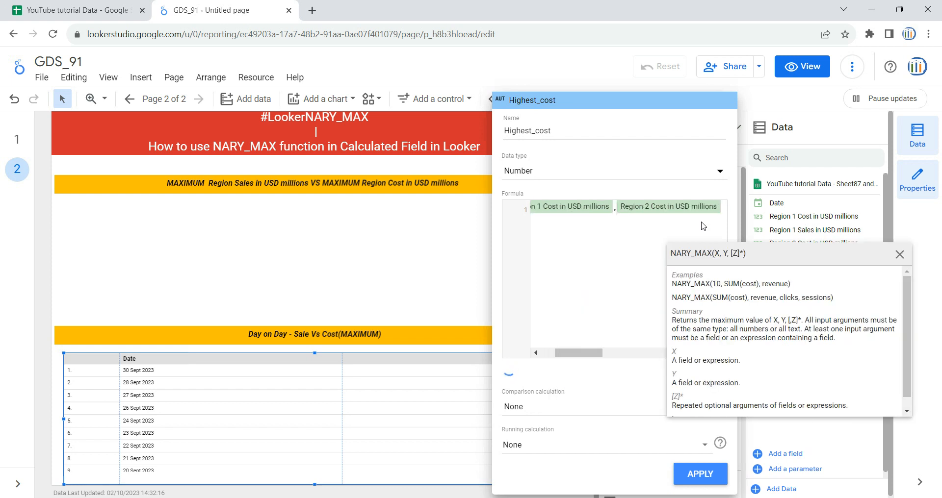
{"action": "type", "text": ","}
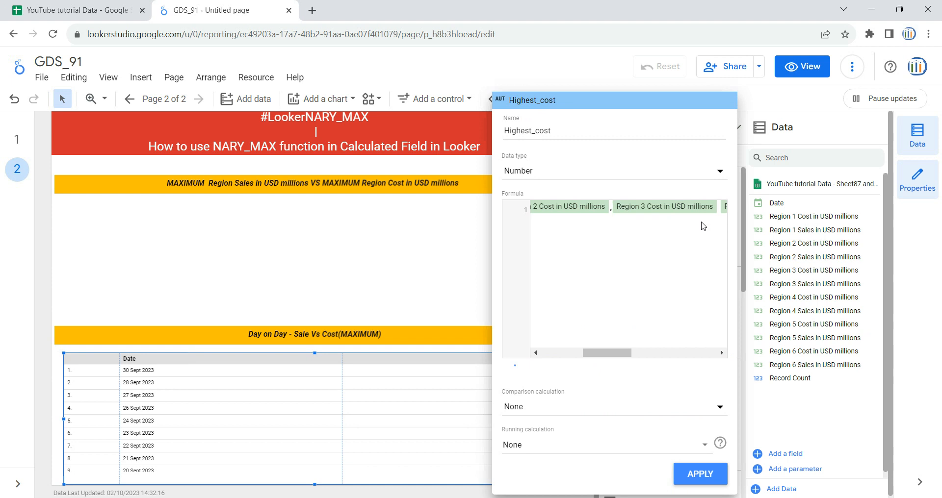
{"action": "left_click", "coordinate": [614, 208]}
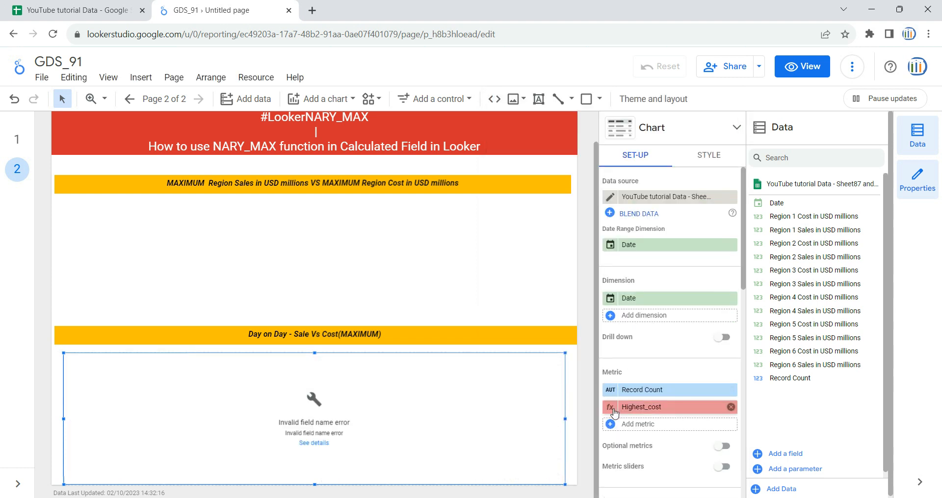
- Reopen the Highest_cost metric, separate the Region 3, 4, 5 and 6 cost fields with commas, and apply the formula
{"action": "left_click", "coordinate": [613, 410]}
{"action": "left_click_drag", "start_coordinate": [699, 360], "coordinate": [639, 359]}
{"action": "left_click", "coordinate": [635, 208]}
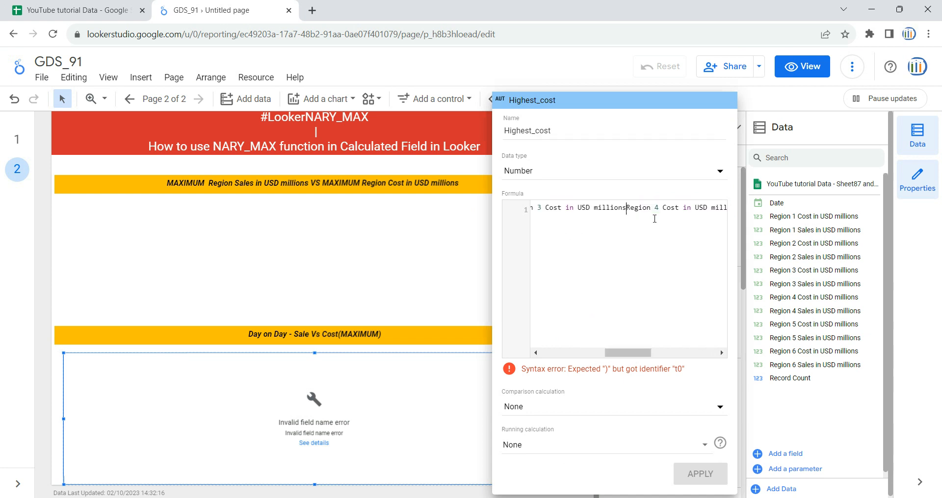
{"action": "type", "text": ","}
{"action": "left_click_drag", "start_coordinate": [631, 358], "coordinate": [659, 354]}
{"action": "left_click", "coordinate": [642, 207]}
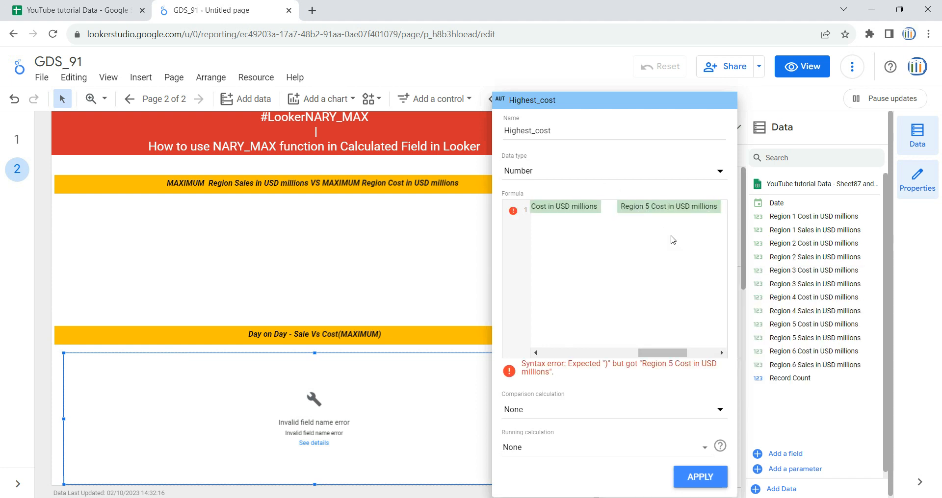
{"action": "type", "text": ","}
{"action": "left_click_drag", "start_coordinate": [649, 353], "coordinate": [688, 356]}
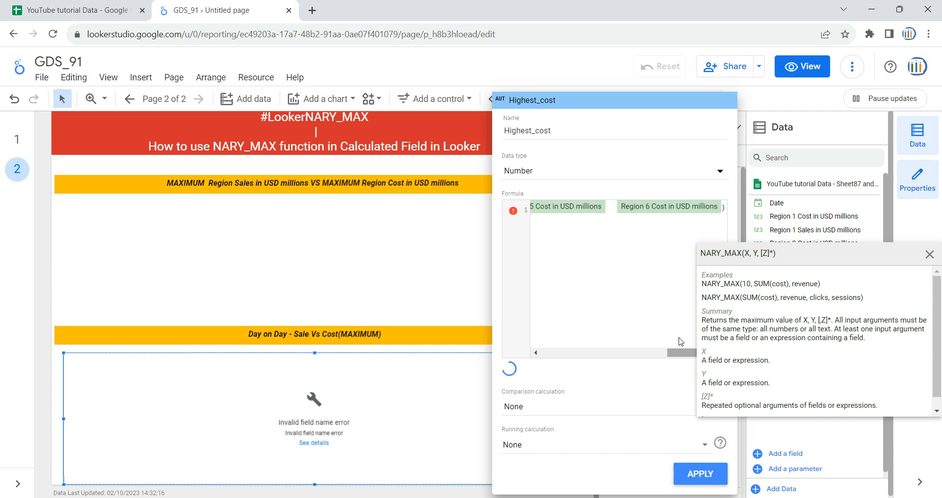
{"action": "left_click", "coordinate": [615, 210]}
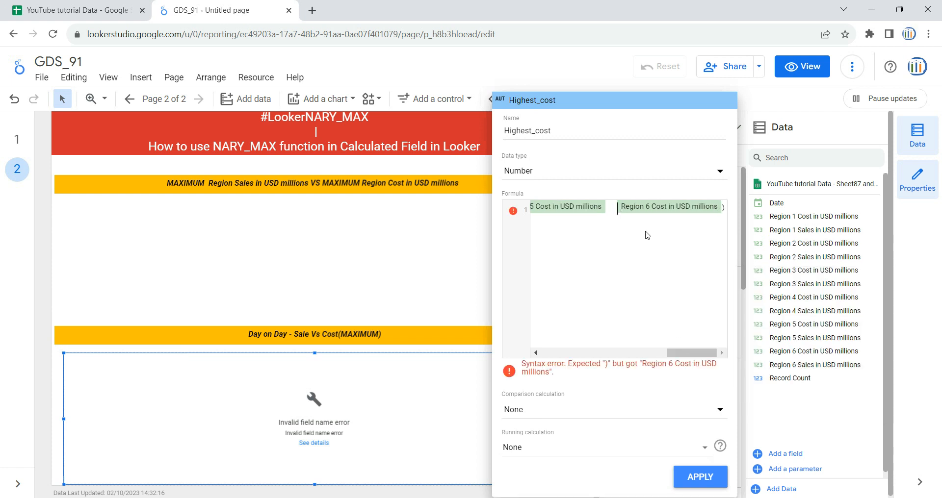
{"action": "type", "text": ","}
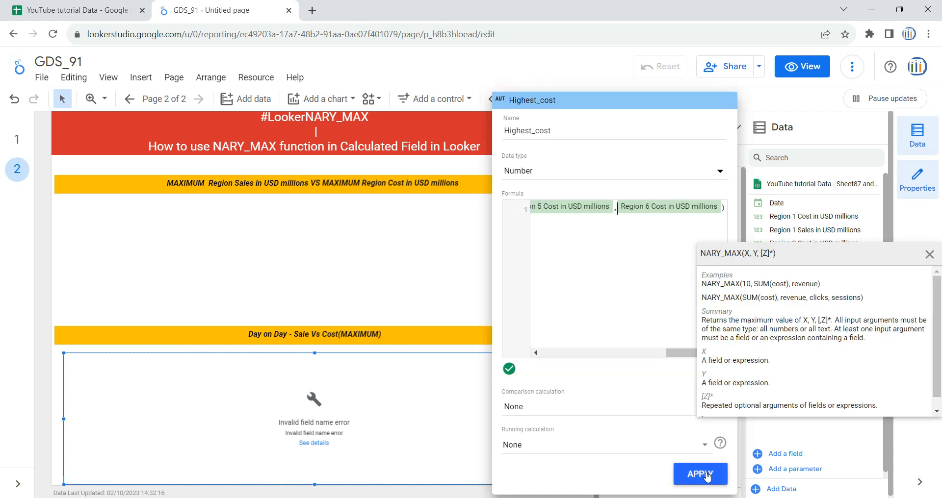
{"action": "left_click", "coordinate": [708, 476]}
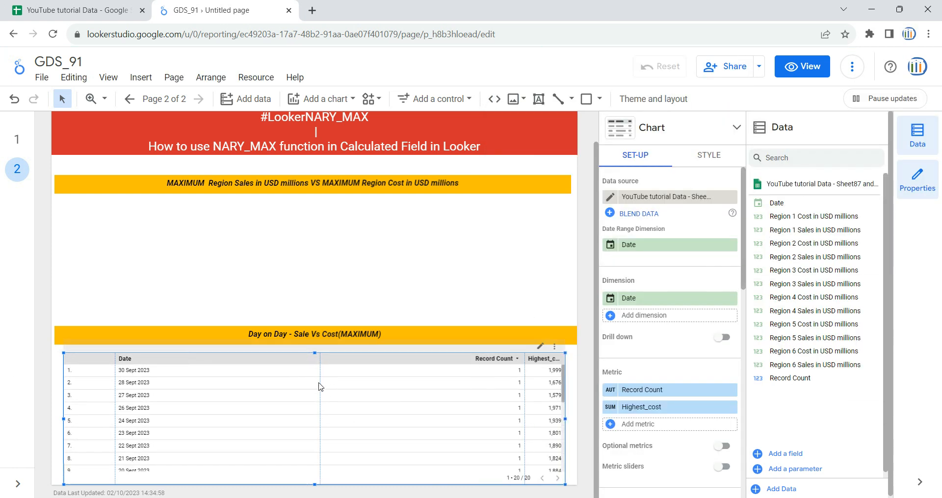
- Narrow the table's Date and Record Count columns to widen the Highest_cost column
{"action": "left_click_drag", "start_coordinate": [319, 387], "coordinate": [193, 386]}
{"action": "left_click_drag", "start_coordinate": [525, 396], "coordinate": [297, 401]}
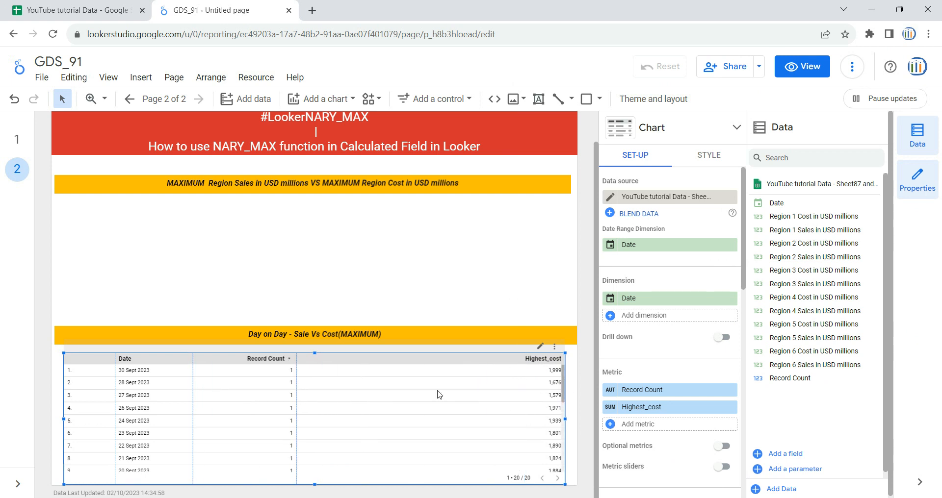
- Remove the Record Count metric from the table and sort the rows by Date in ascending order
{"action": "left_click", "coordinate": [731, 390]}
{"action": "scroll", "coordinate": [355, 474], "scroll_direction": "up", "scroll_amount": 1}
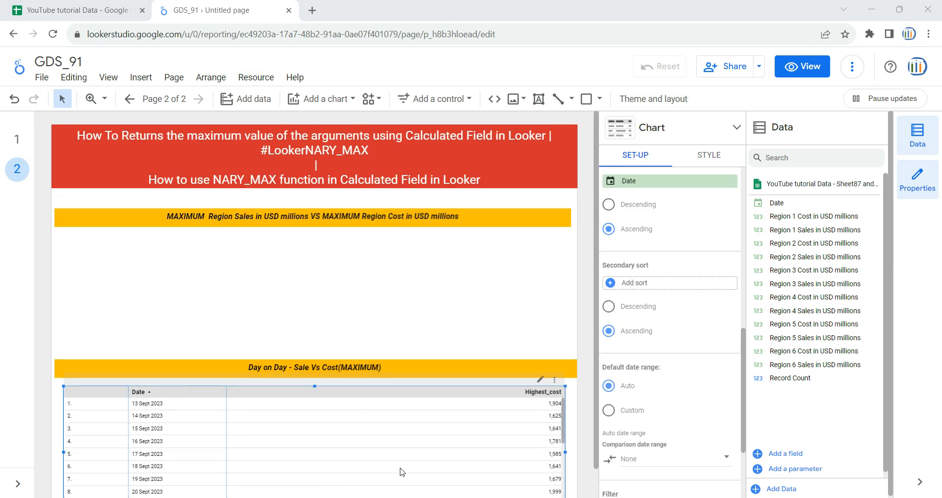
{"action": "left_click_drag", "start_coordinate": [596, 381], "coordinate": [596, 421]}
{"action": "left_click", "coordinate": [588, 427]}
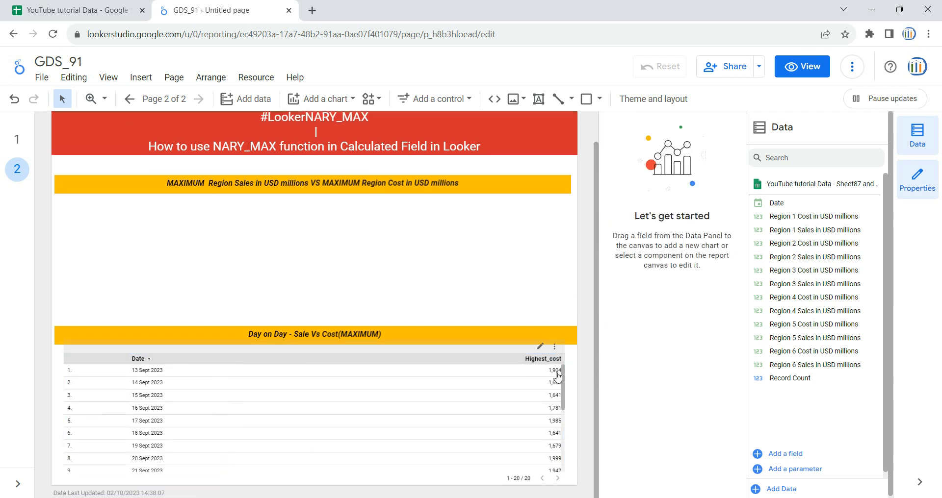
- In the Google Sheets source, add a filter to the data and limit the Date column to 13/09/2023
{"action": "left_click", "coordinate": [96, 6]}
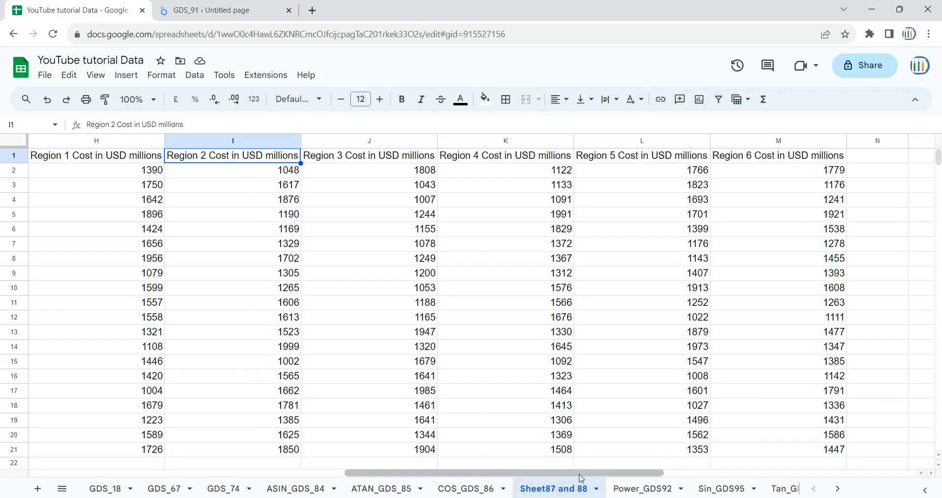
{"action": "left_click_drag", "start_coordinate": [503, 473], "coordinate": [189, 474]}
{"action": "left_click", "coordinate": [63, 162]}
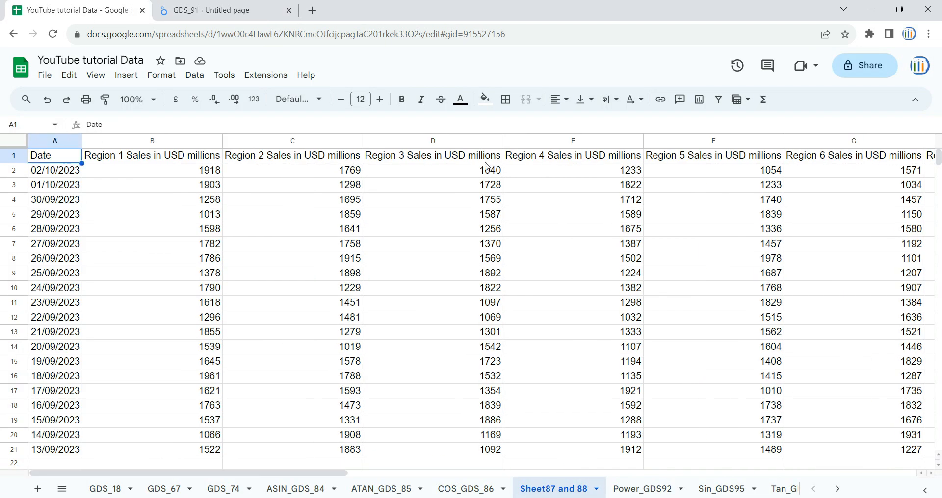
{"action": "left_click", "coordinate": [719, 99]}
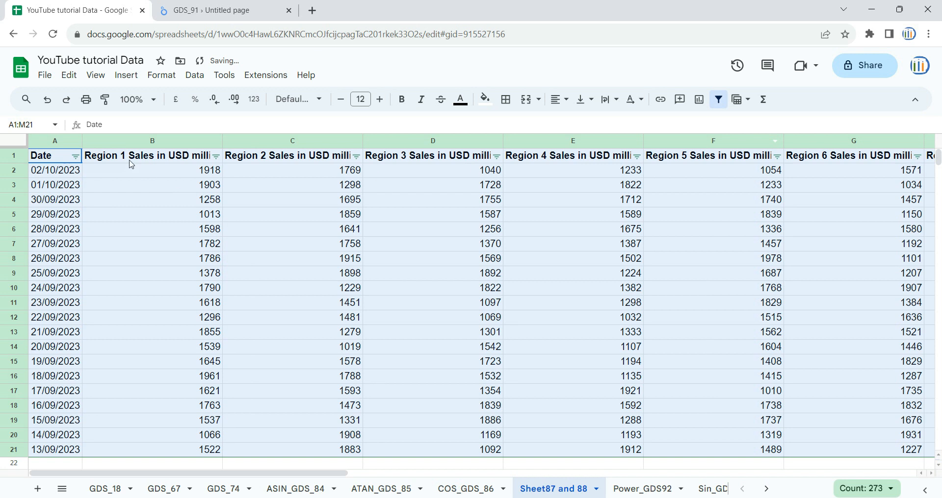
{"action": "left_click", "coordinate": [75, 156]}
{"action": "left_click", "coordinate": [130, 309]}
{"action": "left_click", "coordinate": [132, 361]}
{"action": "left_click", "coordinate": [222, 462]}
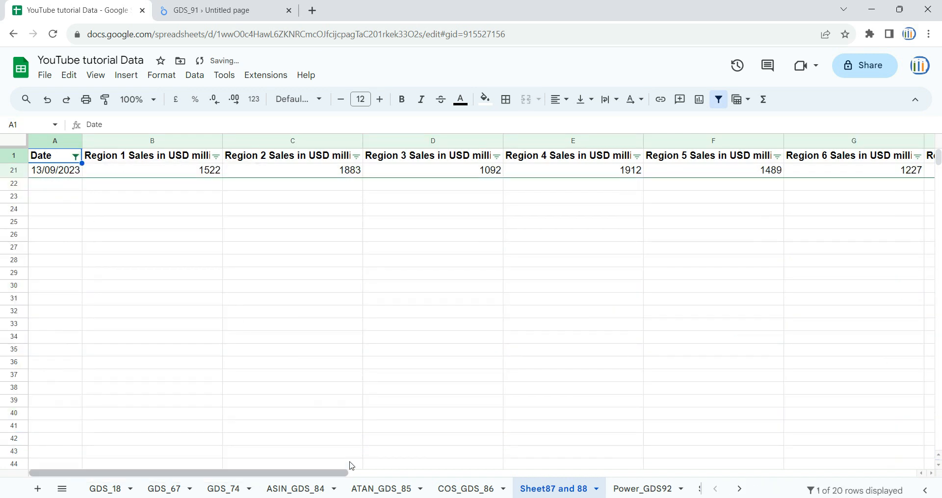
- Check the maximum of the filtered Region 1 to 6 costs in H21:M21, then return to the Looker Studio report
{"action": "left_click_drag", "start_coordinate": [342, 473], "coordinate": [716, 478]}
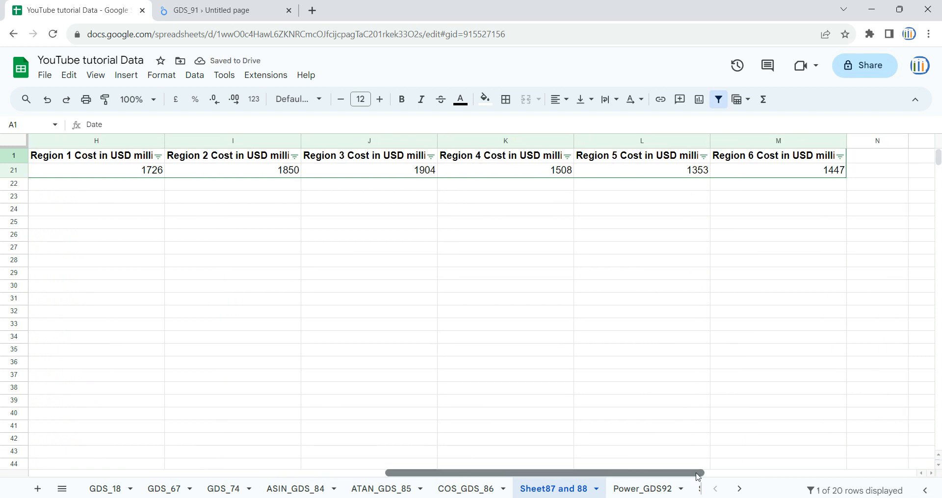
{"action": "left_click_drag", "start_coordinate": [830, 171], "coordinate": [92, 176]}
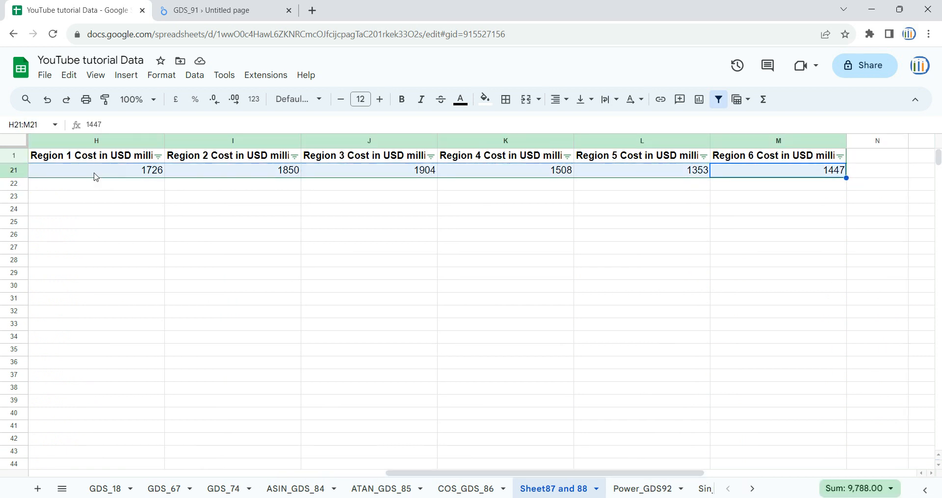
{"action": "left_click_drag", "start_coordinate": [653, 476], "coordinate": [637, 477]}
{"action": "left_click", "coordinate": [859, 489]}
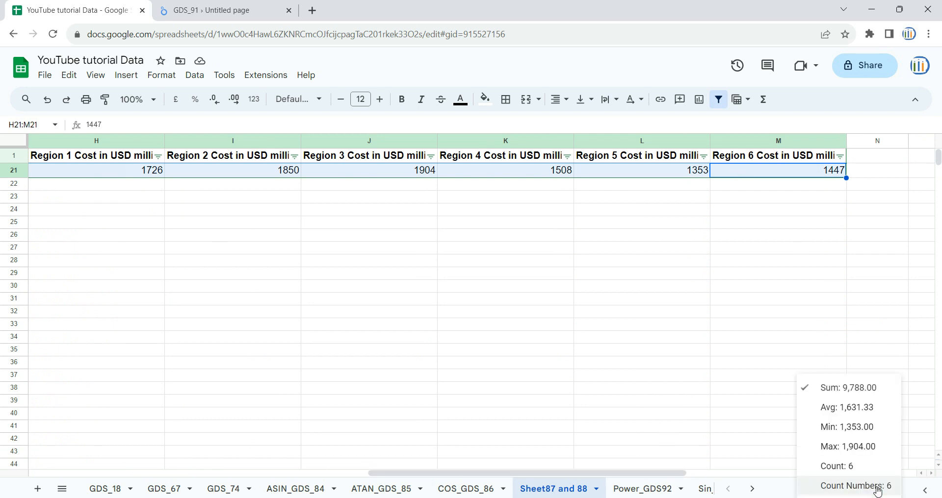
{"action": "left_click", "coordinate": [863, 447]}
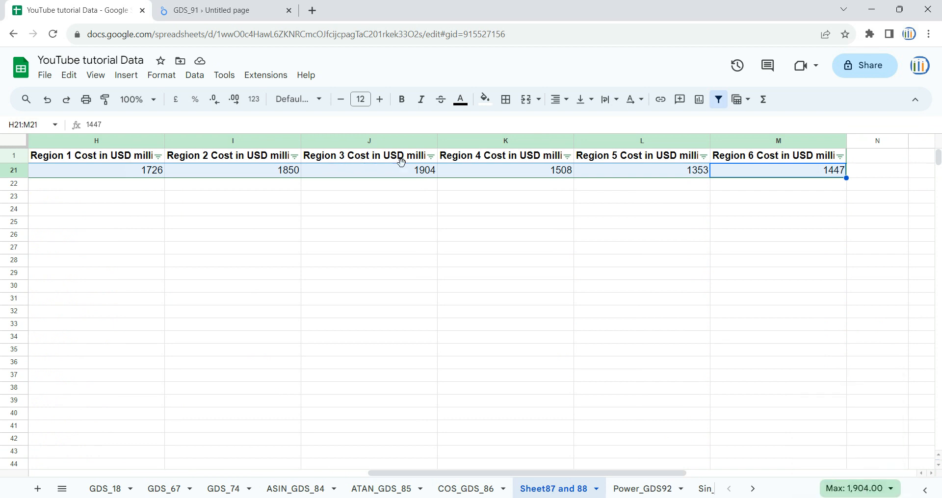
{"action": "left_click", "coordinate": [403, 174]}
{"action": "left_click", "coordinate": [230, 9]}
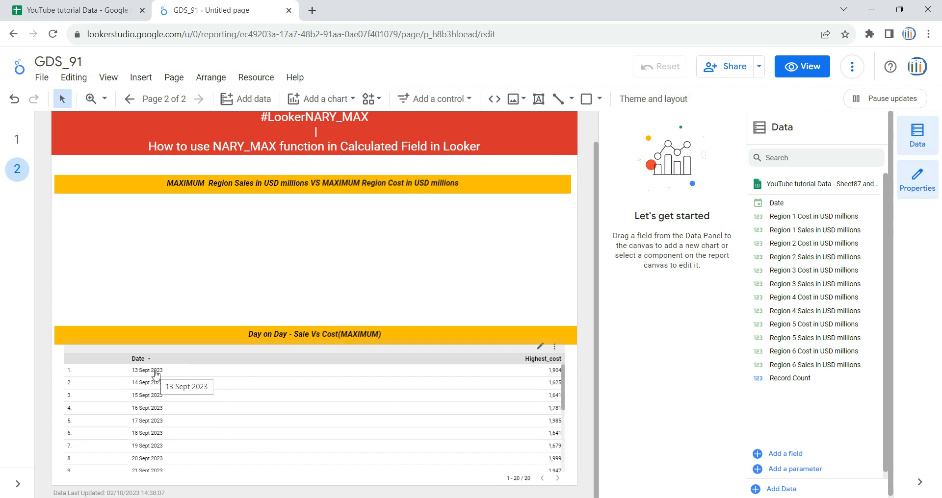
- Create a calculated metric field named Sales_Highest in the day-on-day table and start its formula with the NARY_MAX function
{"action": "left_click", "coordinate": [205, 359]}
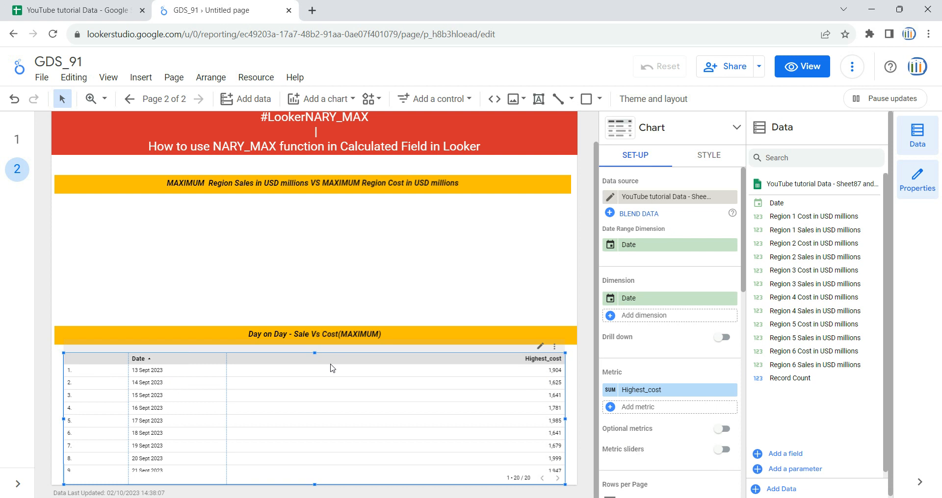
{"action": "left_click", "coordinate": [628, 414]}
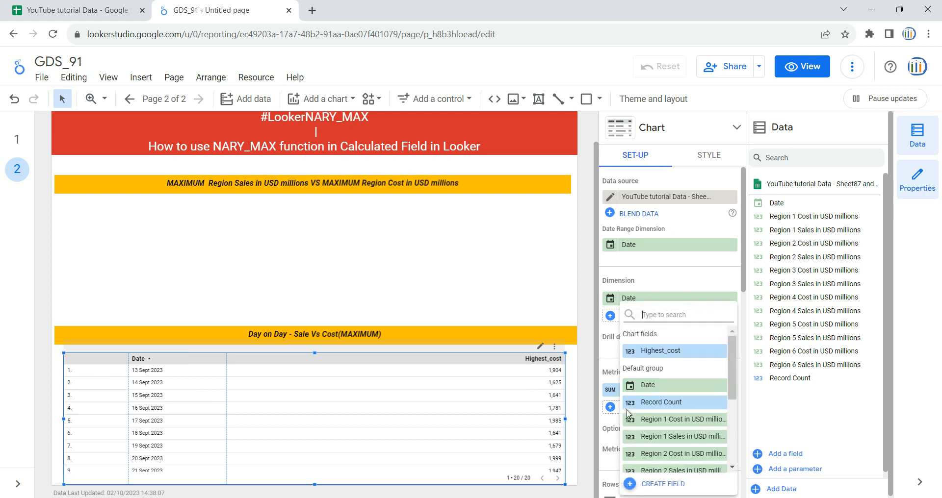
{"action": "left_click", "coordinate": [659, 488]}
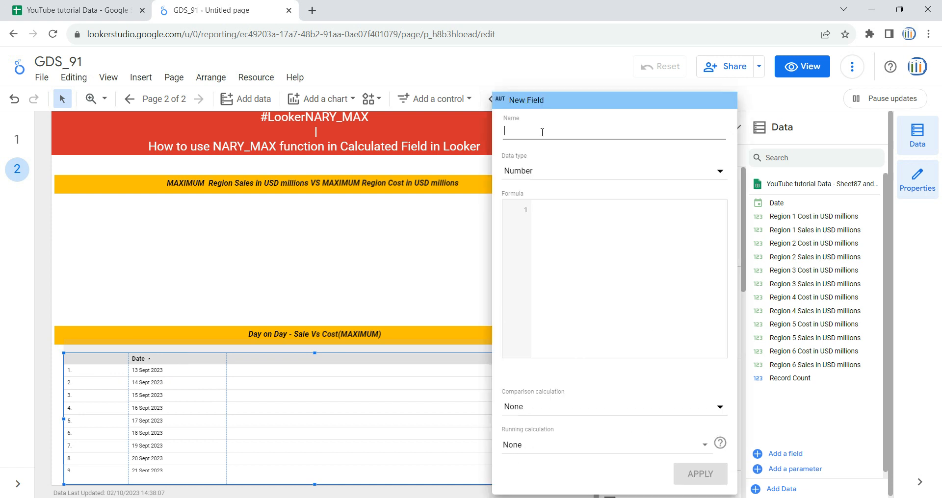
{"action": "type", "text": "Sale"}
{"action": "type", "text": "s"}
{"action": "key", "text": "BackSpace"}
{"action": "type", "text": "es_Hihes"}
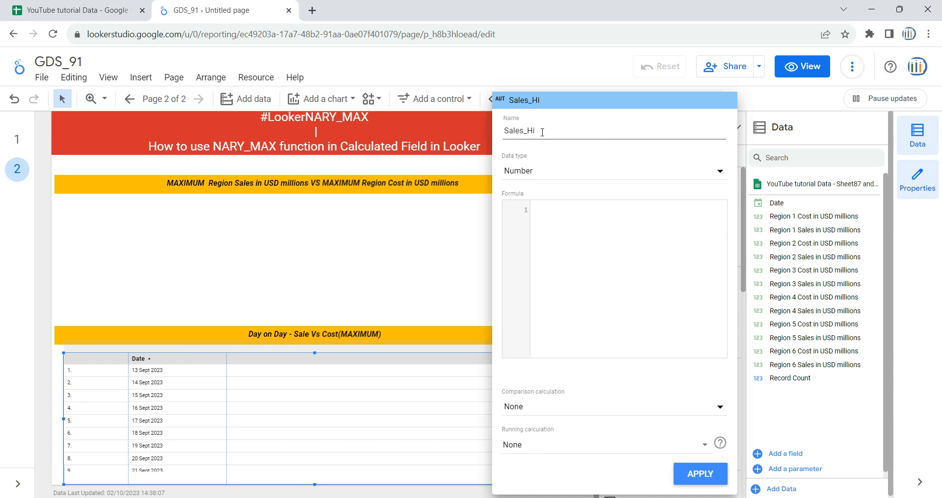
{"action": "left_click", "coordinate": [617, 215]}
{"action": "type", "text": "Na"}
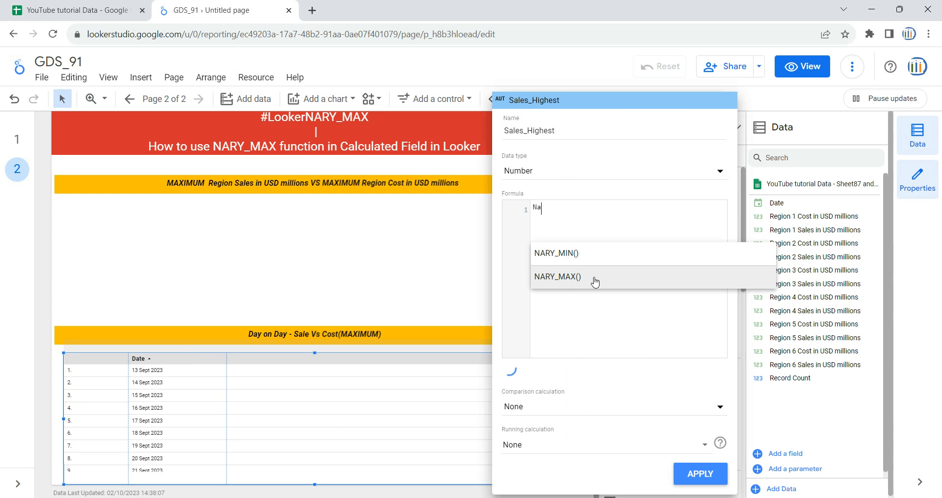
{"action": "left_click", "coordinate": [557, 277]}
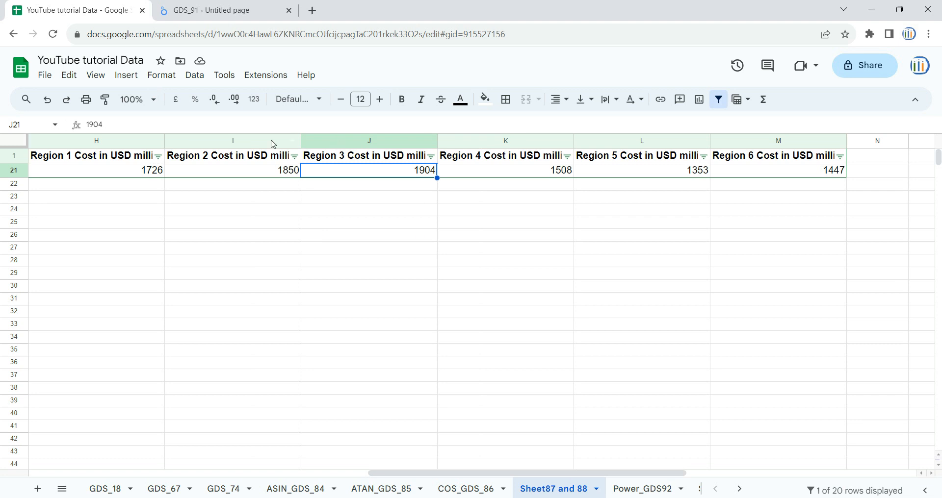
- Copy the Region 1 to 6 Sales headers (B1:G1) in the Google Sheets source and paste them into the Looker Studio NARY_MAX formula
{"action": "left_click", "coordinate": [226, 163]}
{"action": "key", "text": "ctrl+Left"}
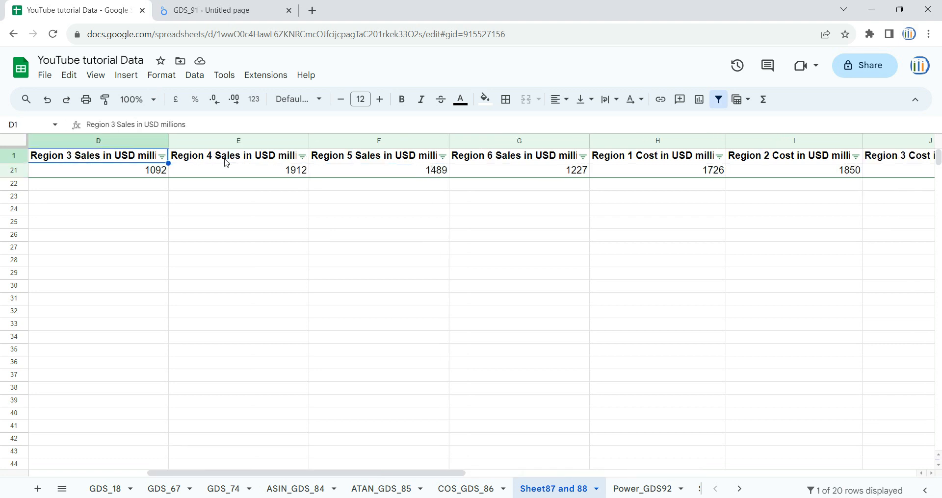
{"action": "key", "text": "Right"}
{"action": "key", "text": "shift+Right"}
{"action": "key", "text": "shift+Right"}
{"action": "key", "text": "shift+Right"}
{"action": "key", "text": "shift+Right"}
{"action": "key", "text": "shift+Right"}
{"action": "key", "text": "ctrl+c"}
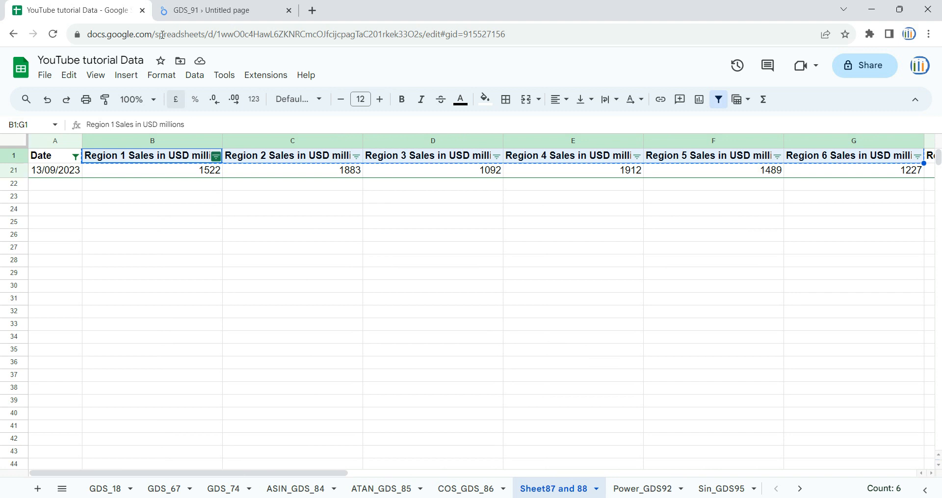
{"action": "left_click", "coordinate": [208, 3]}
{"action": "key", "text": "ctrl+v"}
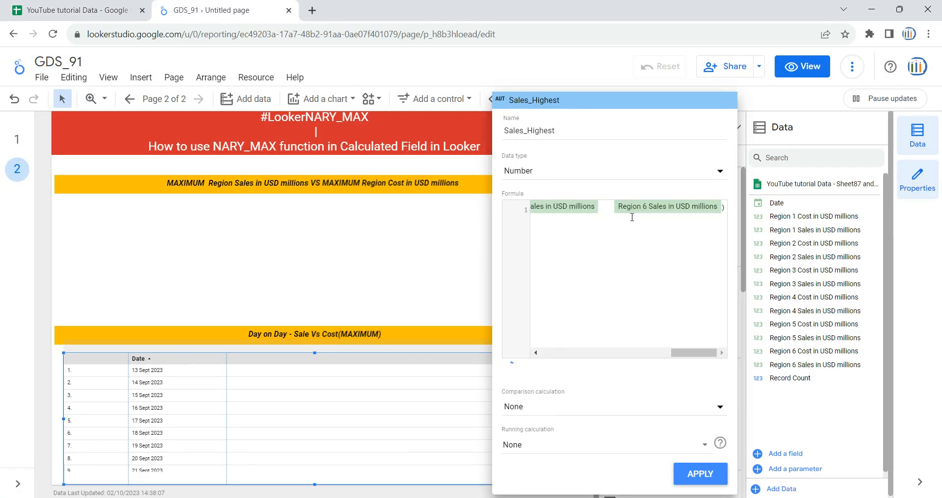
- Separate the six Region Sales arguments in the Sales_Highest formula with commas
{"action": "type", "text": ","}
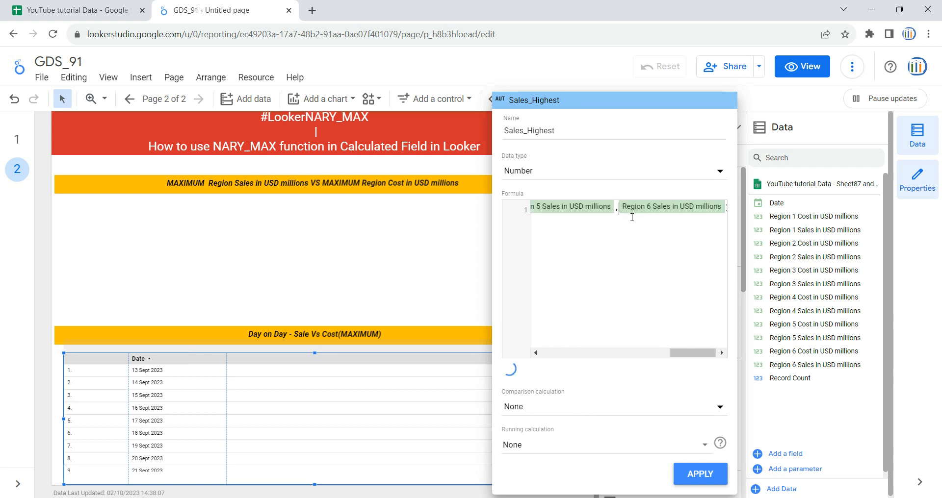
{"action": "key", "text": "Left"}
{"action": "type", "text": ","}
{"action": "key", "text": "Left"}
{"action": "type", "text": ","}
{"action": "key", "text": "Left"}
{"action": "key", "text": "Left"}
{"action": "type", "text": ","}
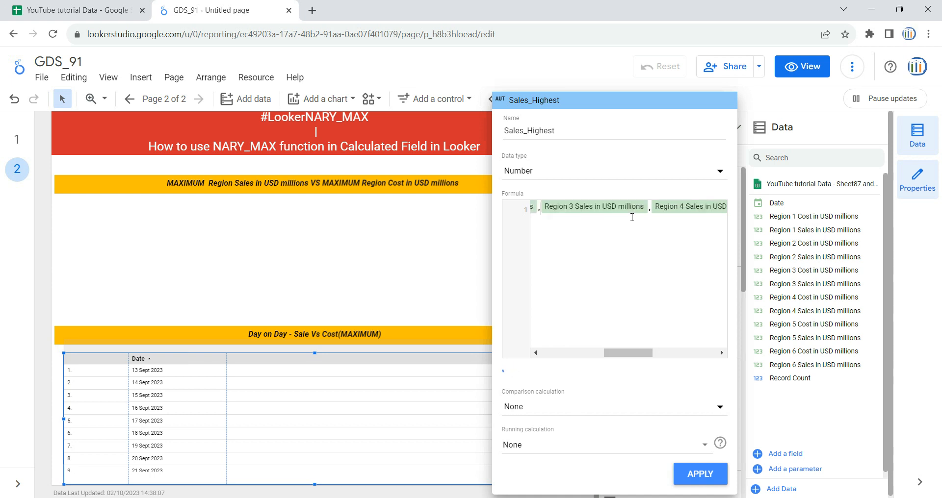
{"action": "key", "text": "Left"}
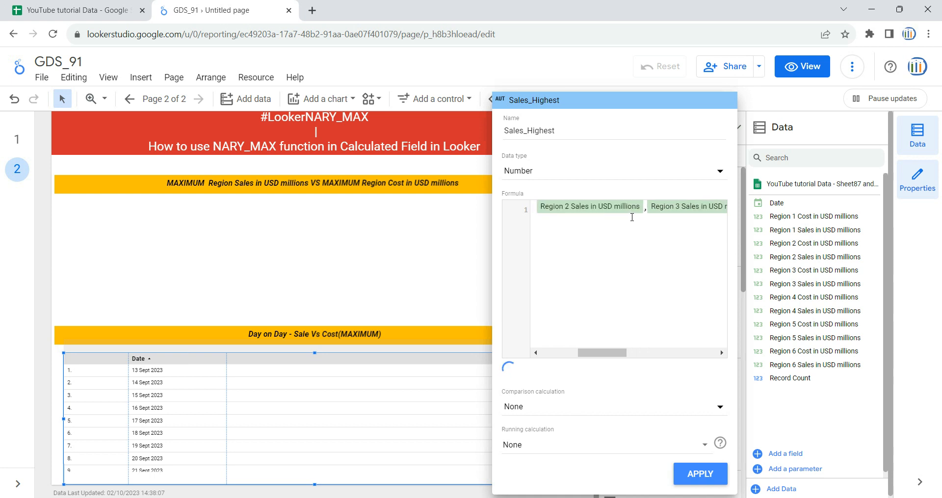
{"action": "type", "text": ","}
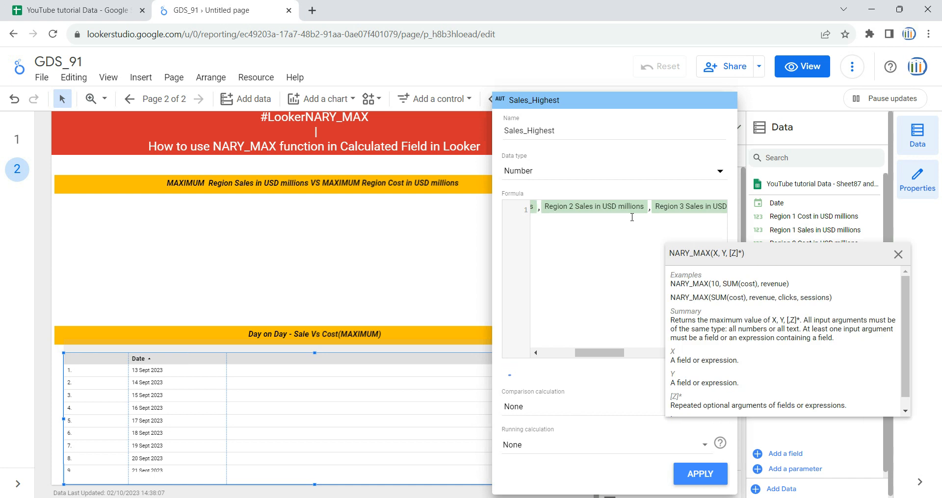
{"action": "left_click", "coordinate": [592, 298]}
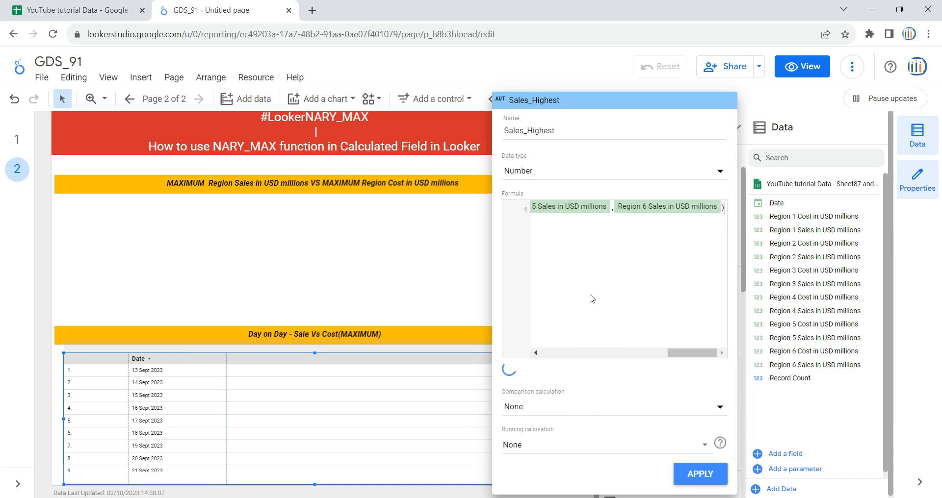
- Apply the Sales_Highest field to the table and narrow the Highest_cost column to widen the Sales_Highest column
{"action": "left_click", "coordinate": [700, 476]}
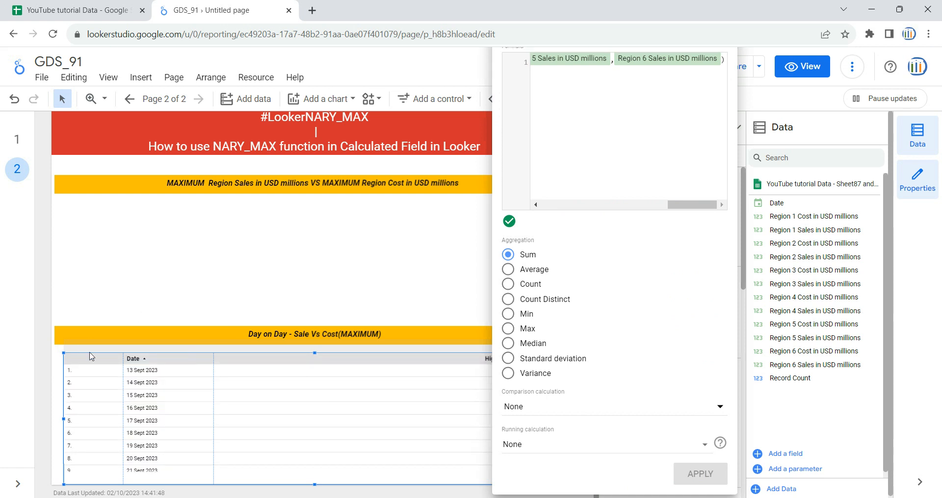
{"action": "left_click", "coordinate": [125, 253]}
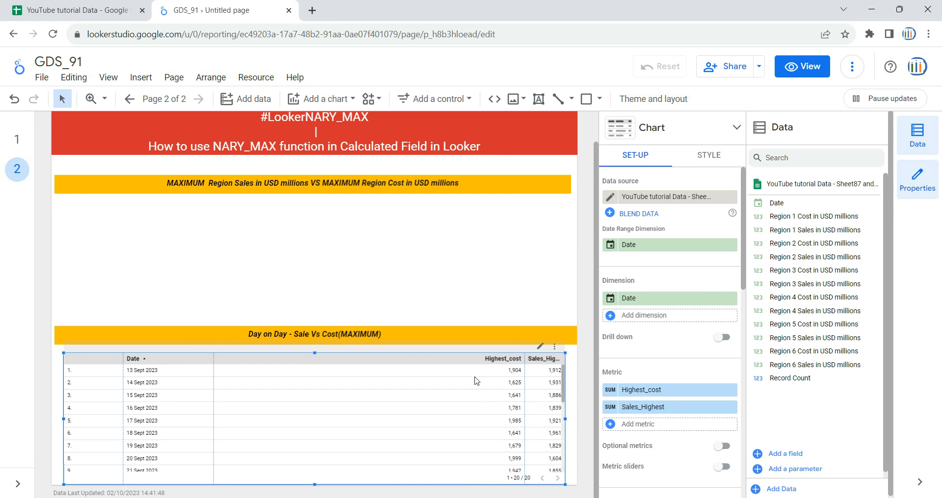
{"action": "left_click_drag", "start_coordinate": [524, 365], "coordinate": [332, 380]}
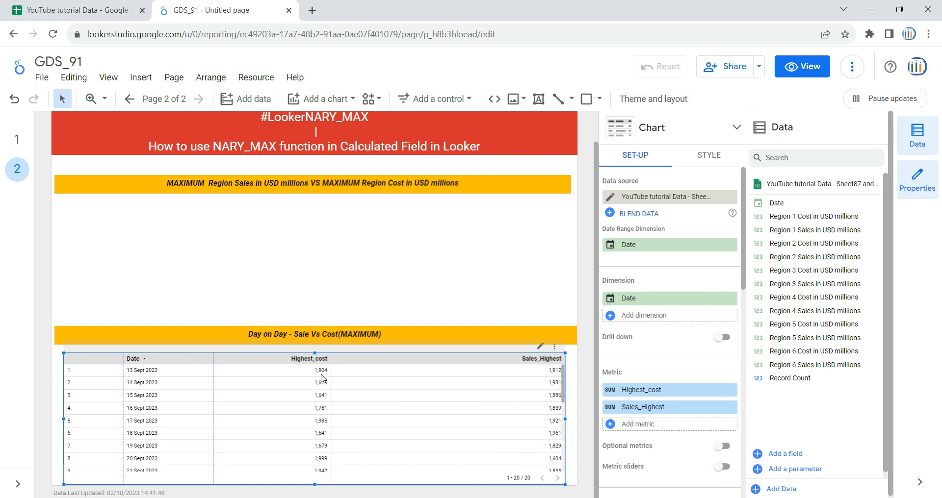
- Check the table's 13 Sept 2023 Sales_Highest value against the maximum of B21:G21 in Google Sheets, then return to the Looker Studio report
{"action": "left_click", "coordinate": [555, 377]}
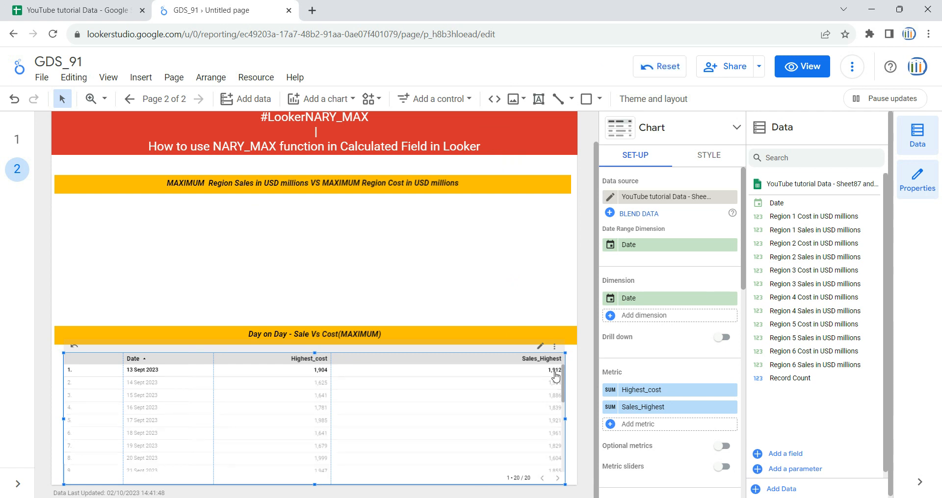
{"action": "left_click", "coordinate": [68, 10]}
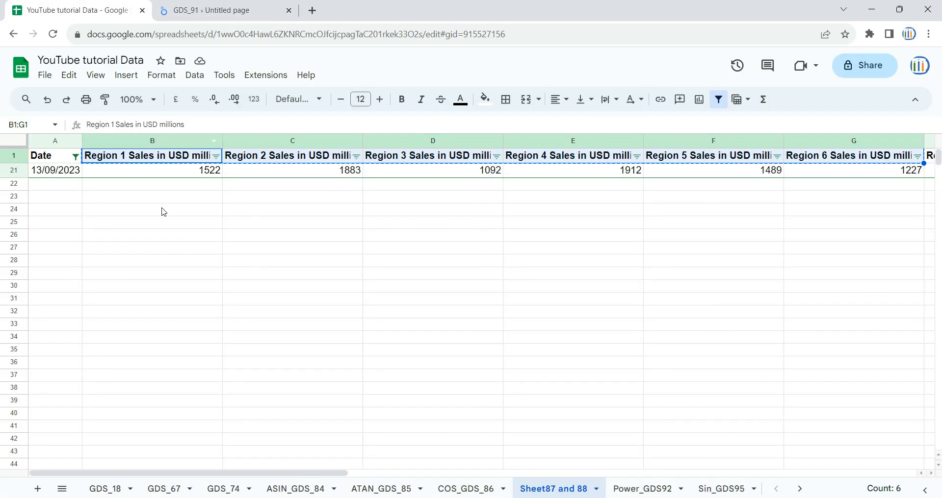
{"action": "left_click", "coordinate": [46, 181]}
{"action": "left_click", "coordinate": [104, 179]}
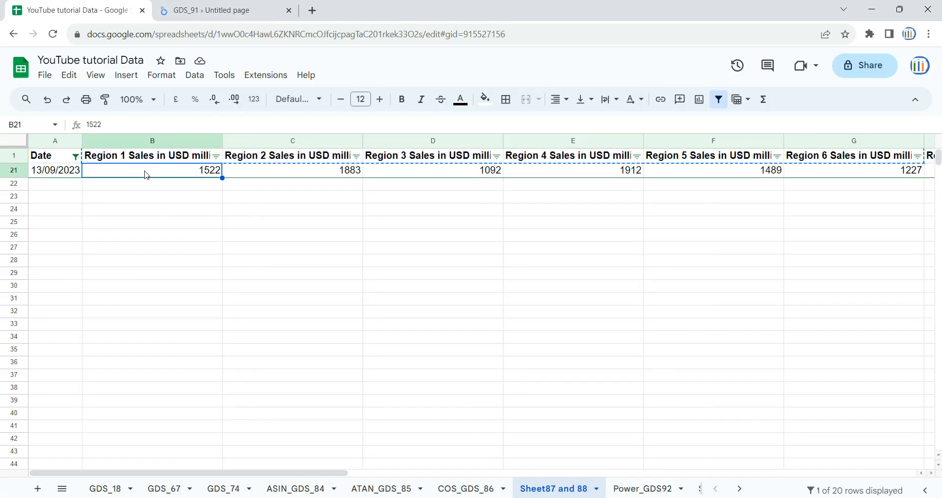
{"action": "key", "text": "Escape"}
{"action": "key", "text": "shift+Right"}
{"action": "key", "text": "shift+Right"}
{"action": "key", "text": "shift+Right"}
{"action": "key", "text": "shift+Right"}
{"action": "key", "text": "shift+Right"}
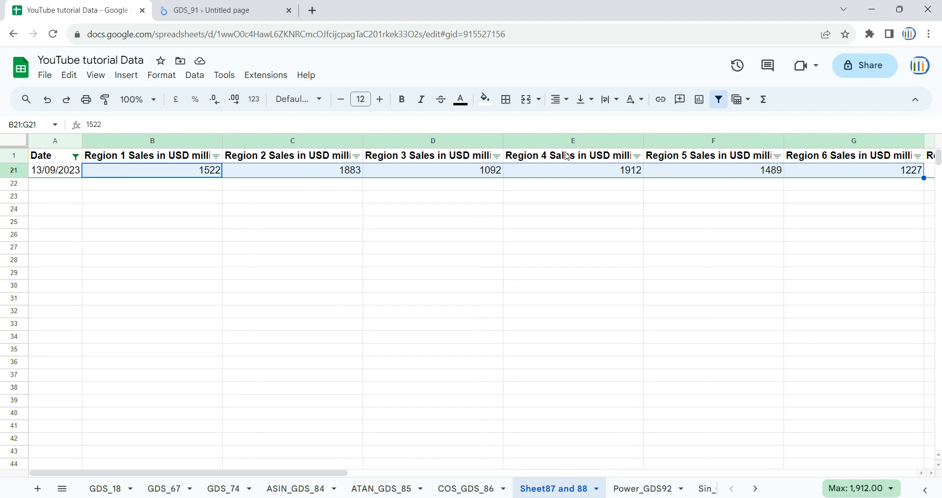
{"action": "left_click", "coordinate": [206, 5]}
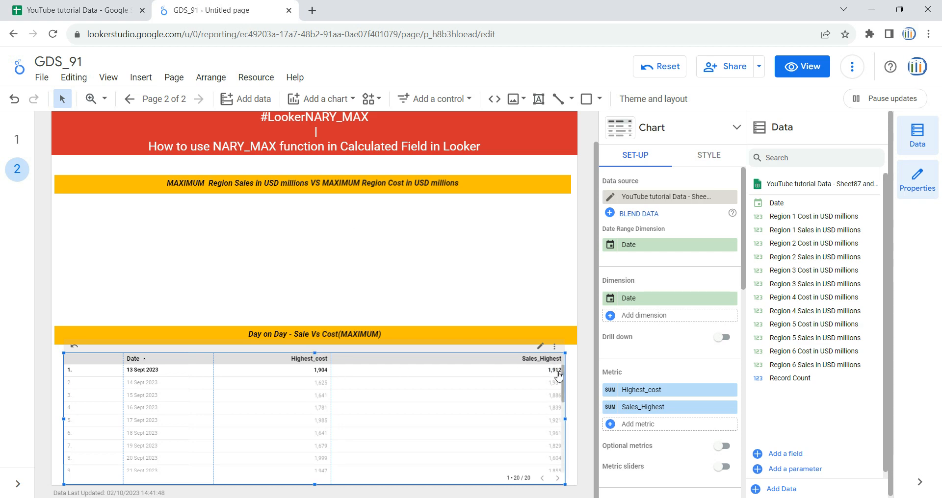
- Review the finished sales versus cost line chart on page 1 of the report, then return to page 2
{"action": "left_click", "coordinate": [257, 263]}
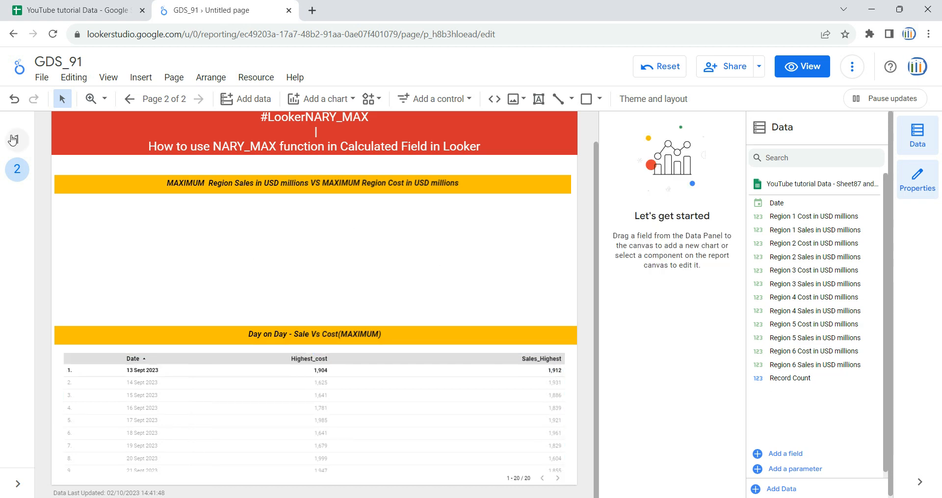
{"action": "left_click", "coordinate": [16, 140]}
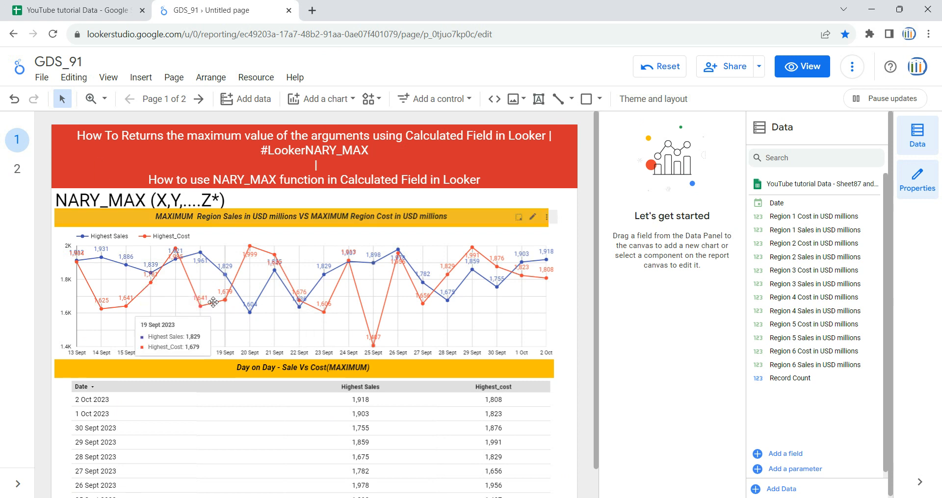
{"action": "left_click", "coordinate": [17, 175]}
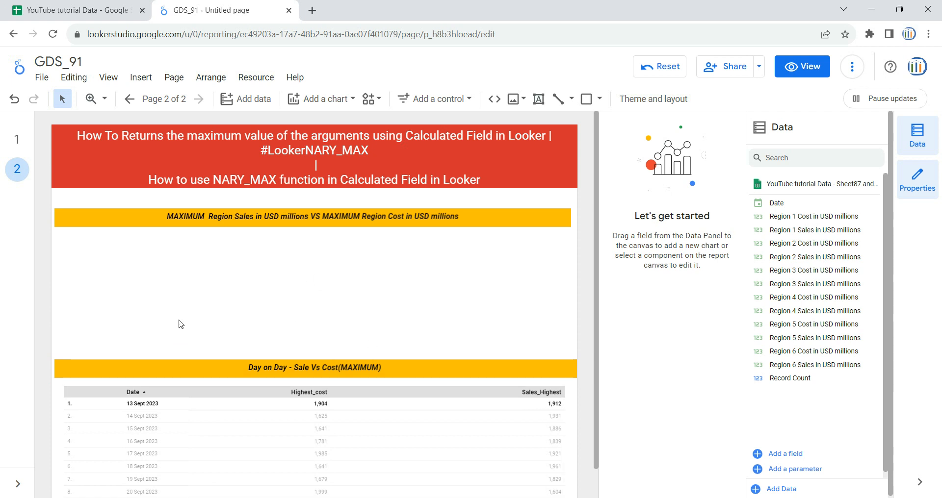
- Add a time series chart beneath the MAXIMUM Region Sales VS MAXIMUM Region Cost heading and stretch it to the page width
{"action": "left_click", "coordinate": [315, 107]}
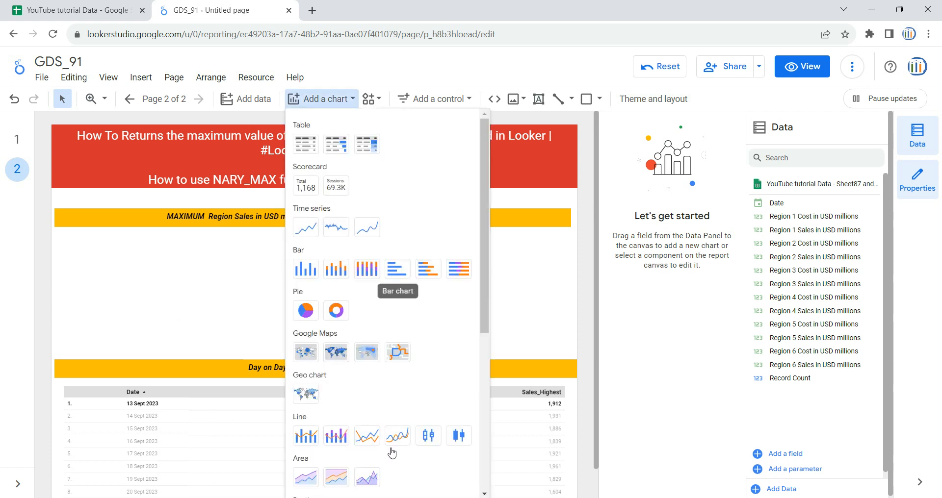
{"action": "left_click", "coordinate": [305, 228]}
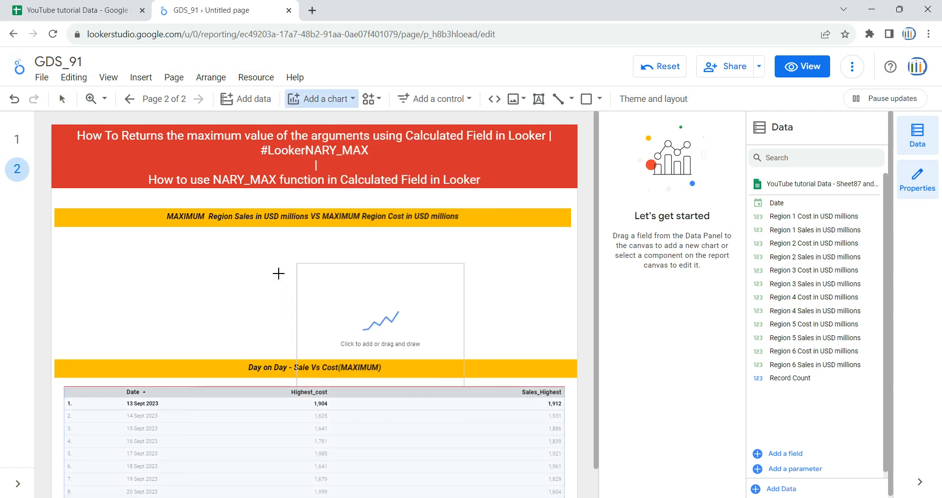
{"action": "left_click", "coordinate": [58, 234]}
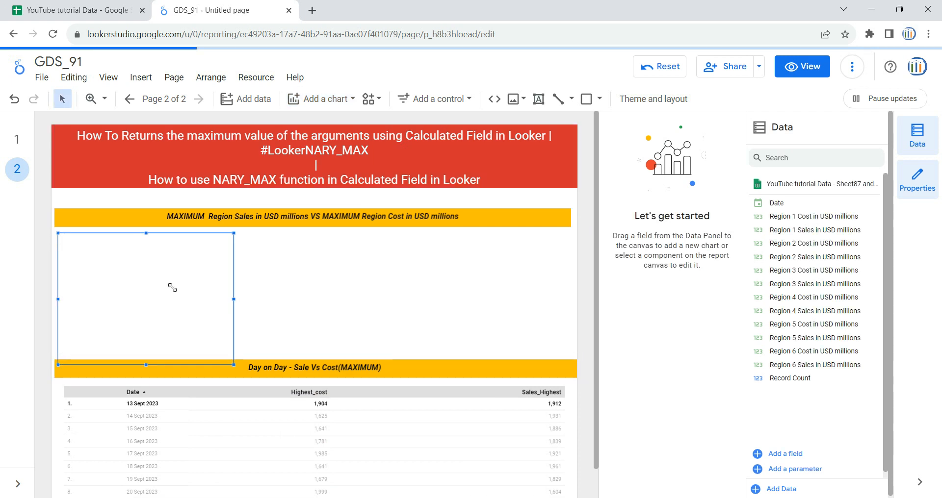
{"action": "left_click_drag", "start_coordinate": [241, 298], "coordinate": [573, 312]}
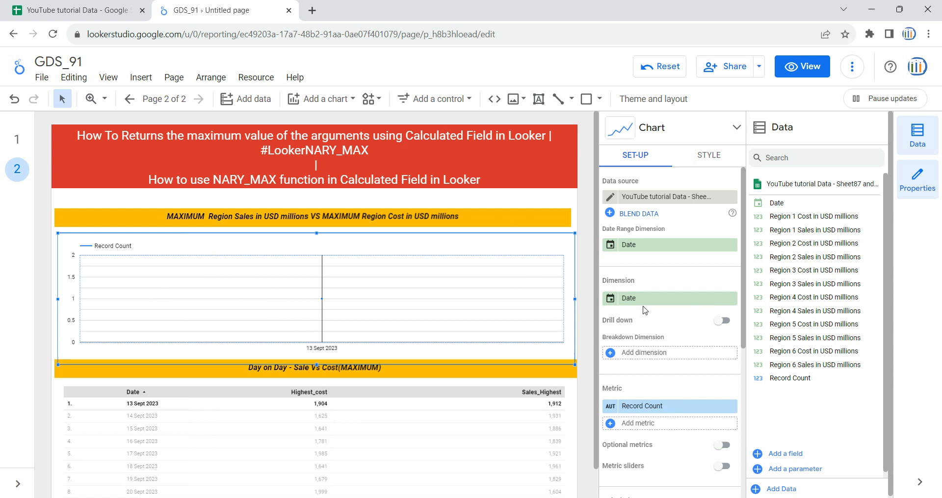
- Clear the 13 Sept 2023 row selection in the table to remove its cross-filter from the time series chart
{"action": "scroll", "coordinate": [660, 377], "scroll_direction": "down", "scroll_amount": 1}
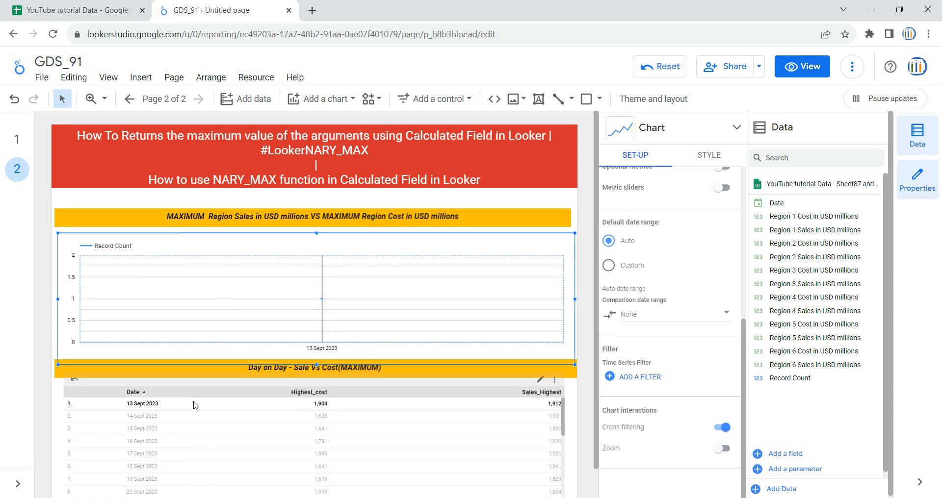
{"action": "left_click", "coordinate": [157, 408]}
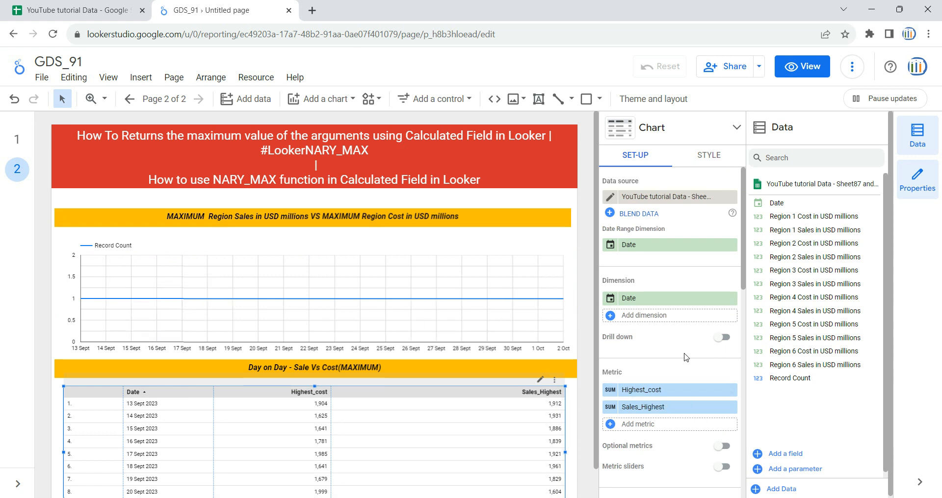
- Create a new calculated metric field named Cost_highest for the time series chart
{"action": "left_click", "coordinate": [500, 292]}
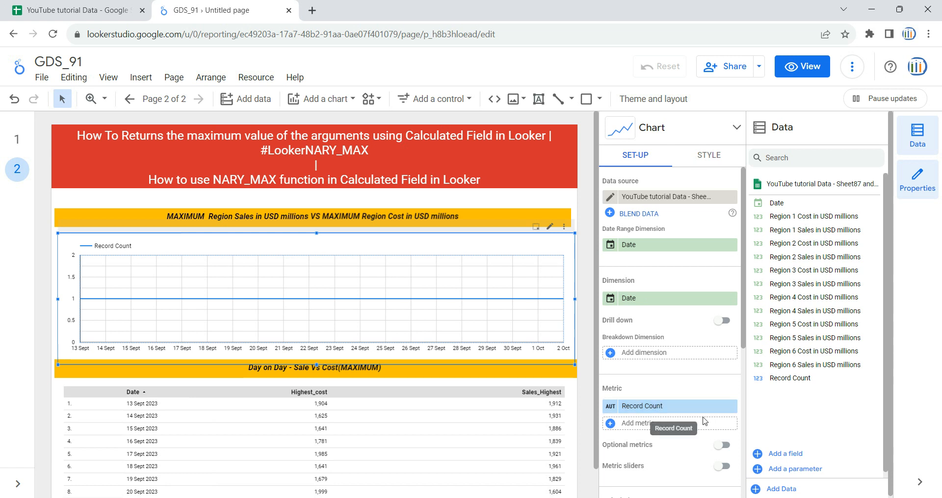
{"action": "left_click", "coordinate": [643, 427]}
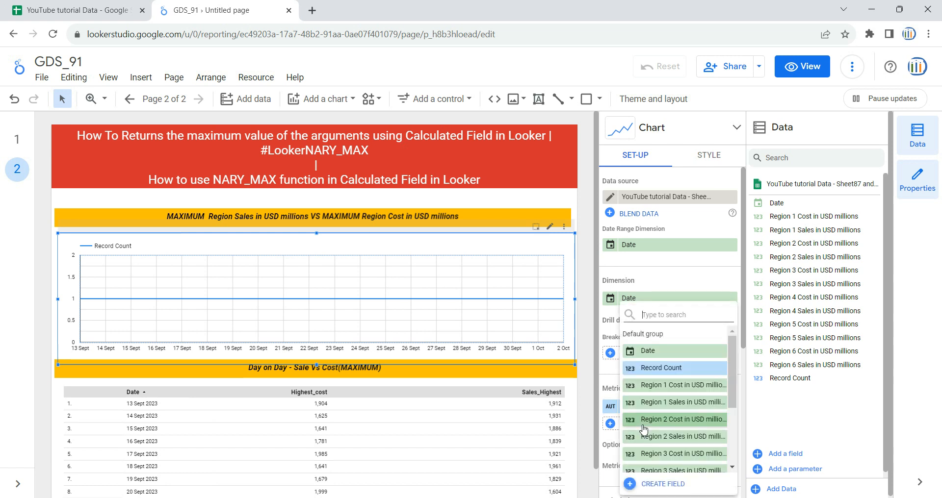
{"action": "left_click", "coordinate": [663, 486]}
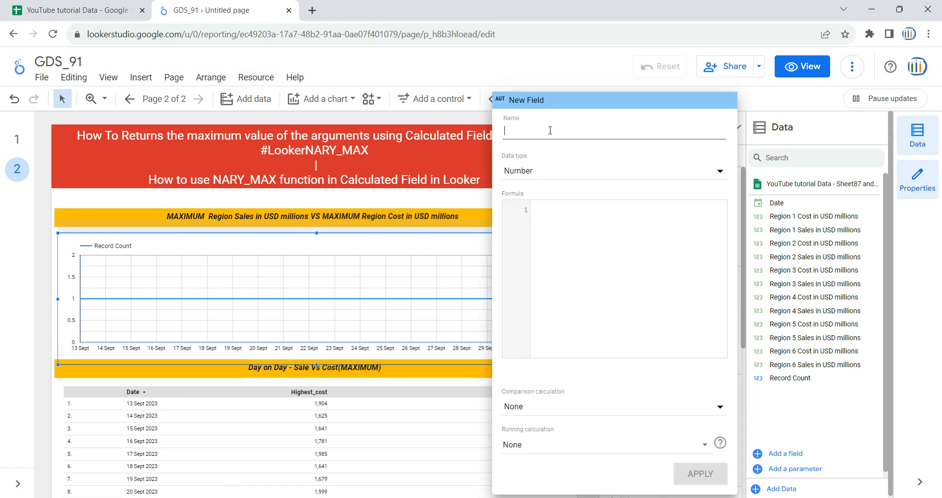
{"action": "type", "text": "Cost_hihest"}
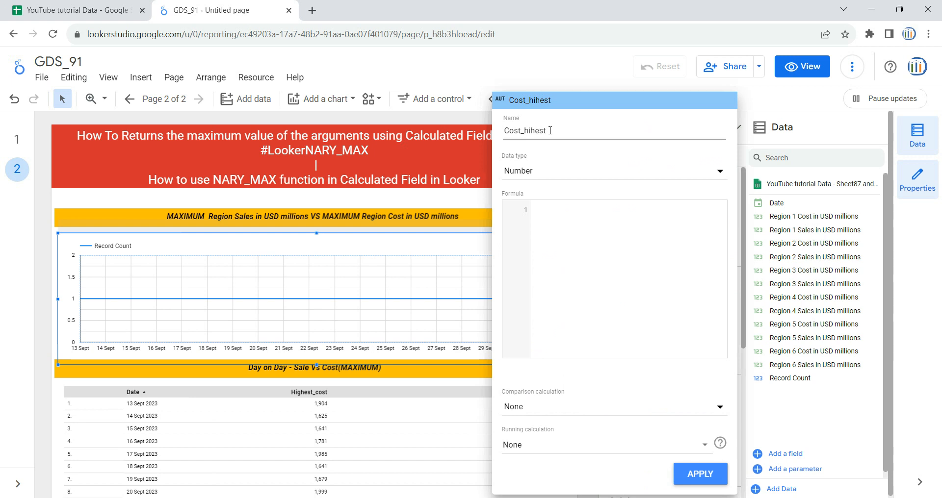
{"action": "key", "text": "BackSpace"}
{"action": "key", "text": "BackSpace"}
{"action": "key", "text": "BackSpace"}
{"action": "key", "text": "BackSpace"}
{"action": "type", "text": "ghest"}
- Begin the Cost_highest formula with the NARY_MAX function
{"action": "left_click", "coordinate": [609, 209]}
{"action": "type", "text": "na"}
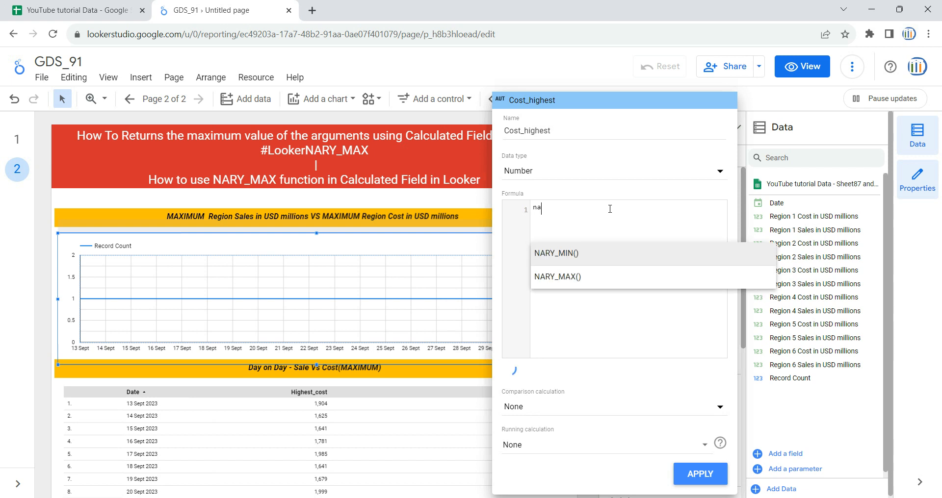
{"action": "type", "text": "ry_max"}
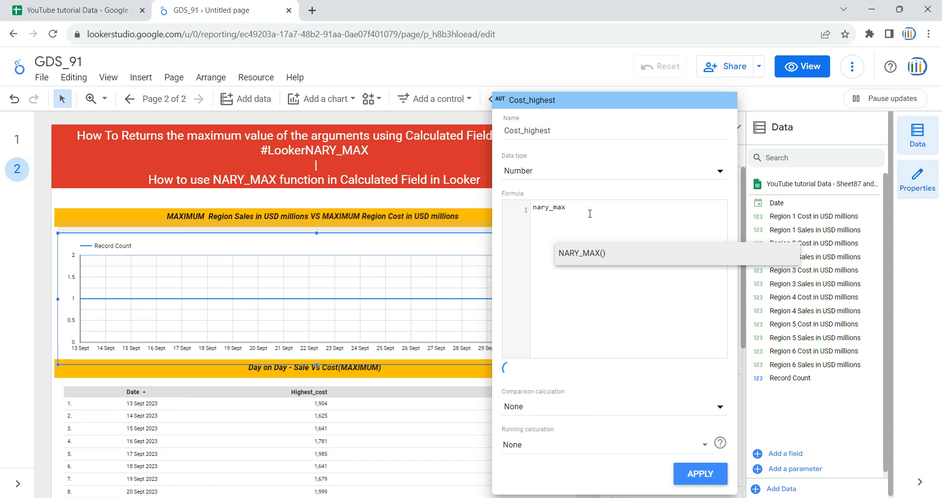
{"action": "key", "text": "Return"}
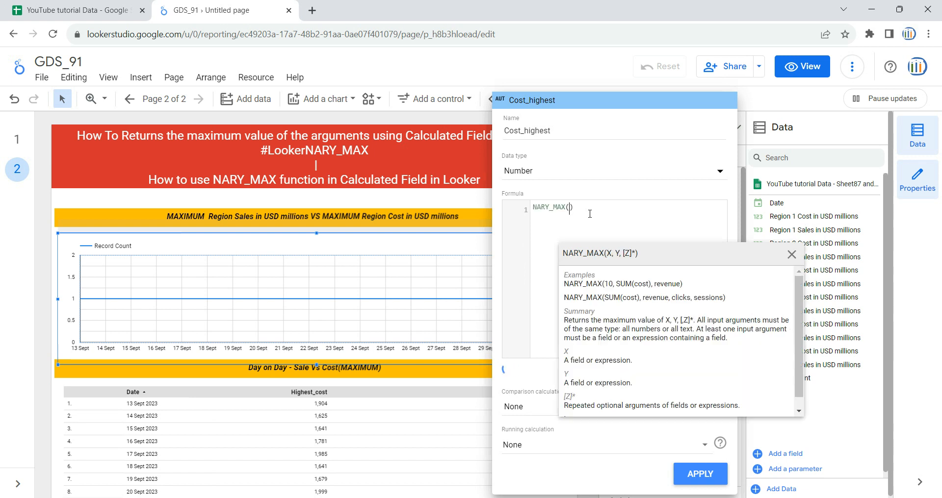
- Copy the Region 1 to Region 6 Cost headers H1:M1 from Google Sheets and paste them into the NARY_MAX parentheses in Looker Studio
{"action": "left_click", "coordinate": [76, 5]}
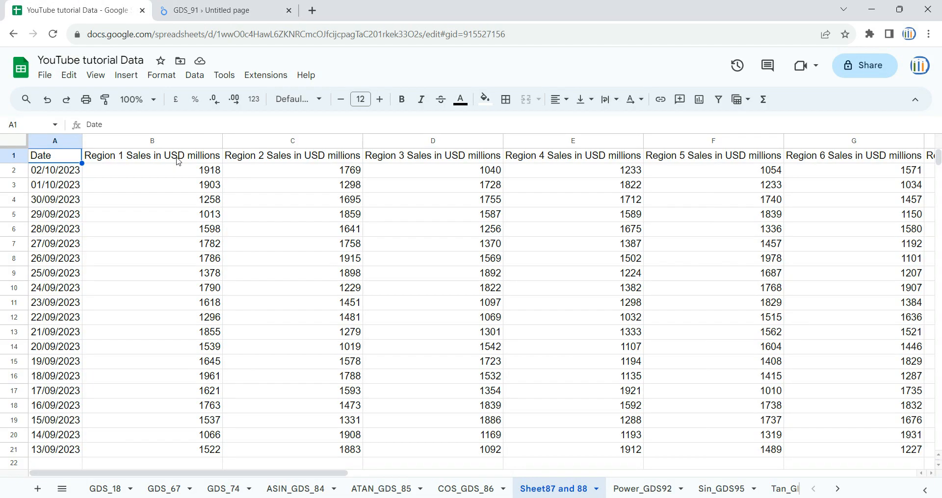
{"action": "left_click", "coordinate": [573, 155]}
{"action": "key", "text": "Right"}
{"action": "key", "text": "Right"}
{"action": "key", "text": "Right"}
{"action": "key", "text": "Right"}
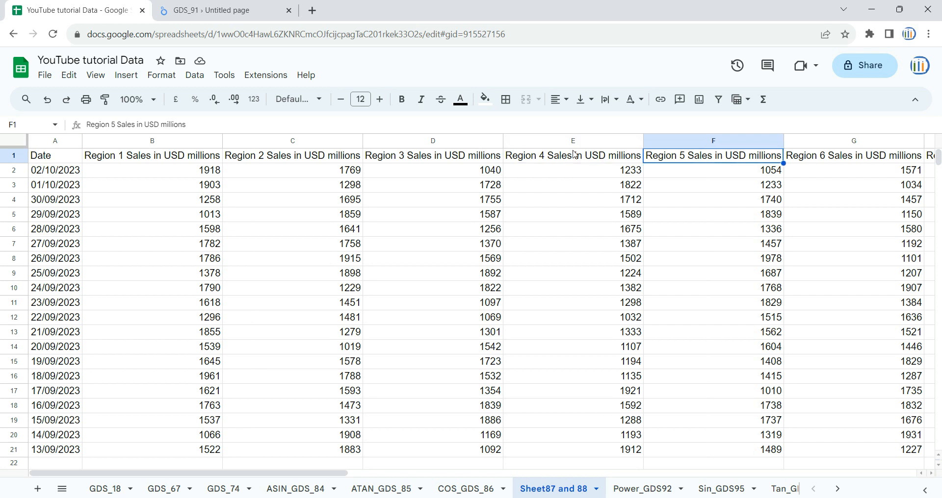
{"action": "key", "text": "Left"}
{"action": "key", "text": "shift+Right"}
{"action": "key", "text": "shift+Right"}
{"action": "key", "text": "shift+Right"}
{"action": "key", "text": "shift+Right"}
{"action": "key", "text": "shift+Right"}
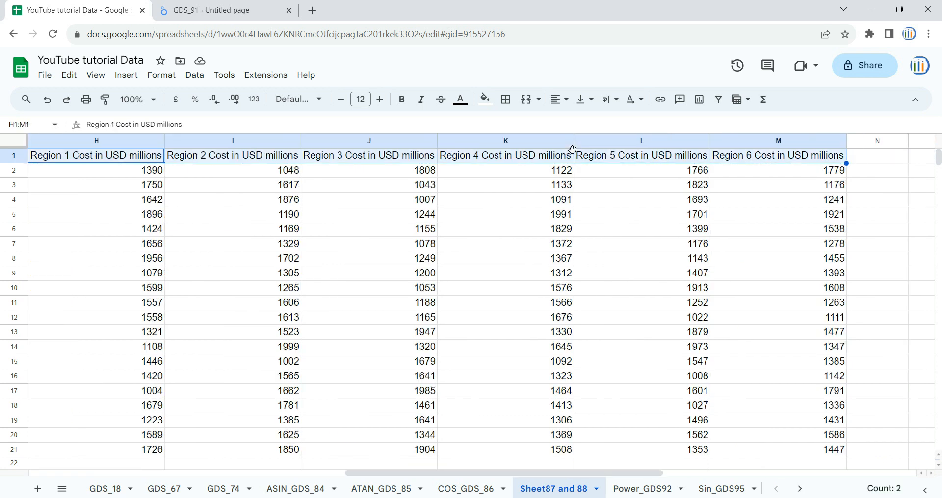
{"action": "left_click", "coordinate": [256, 15]}
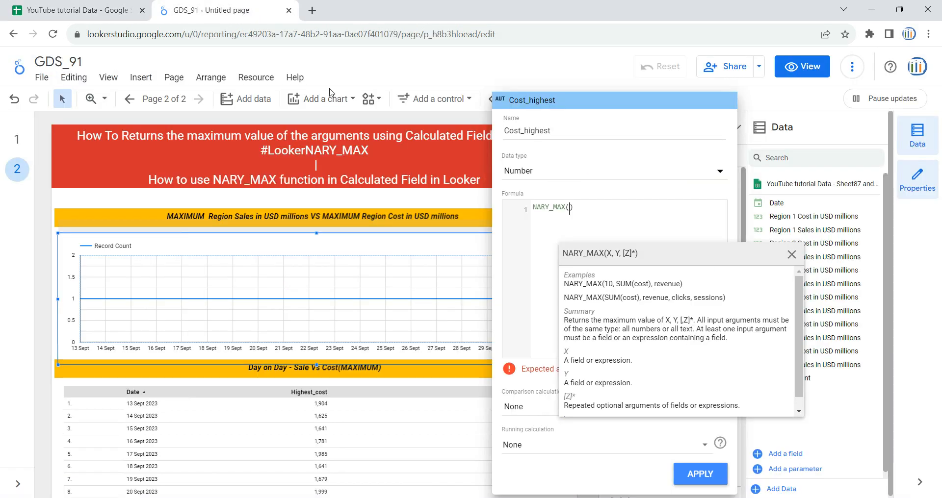
{"action": "key", "text": "ctrl+v"}
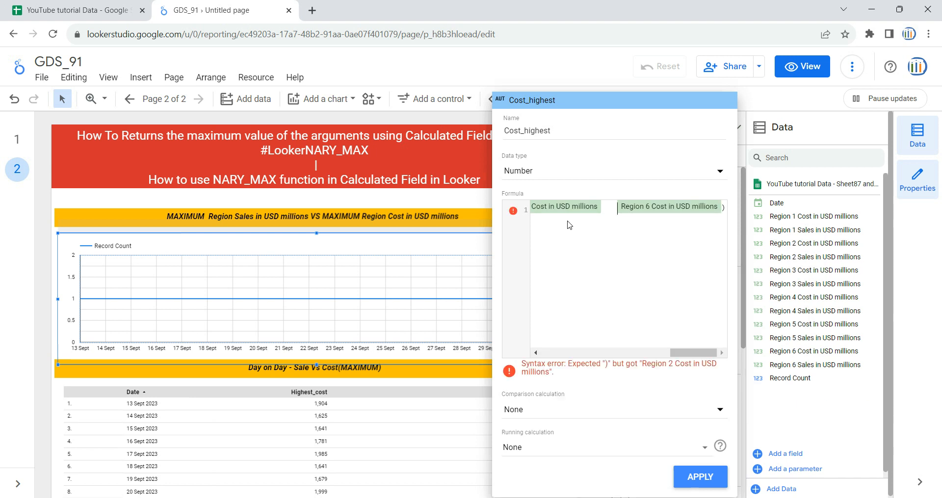
- Separate the six Region Cost fields in the NARY_MAX formula with commas and apply the Cost_highest field
{"action": "key", "text": "BackSpace"}
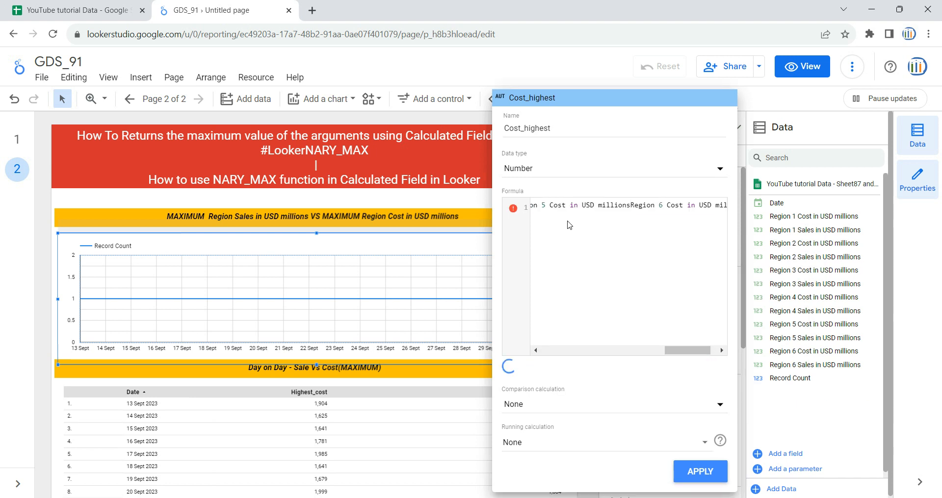
{"action": "type", "text": ","}
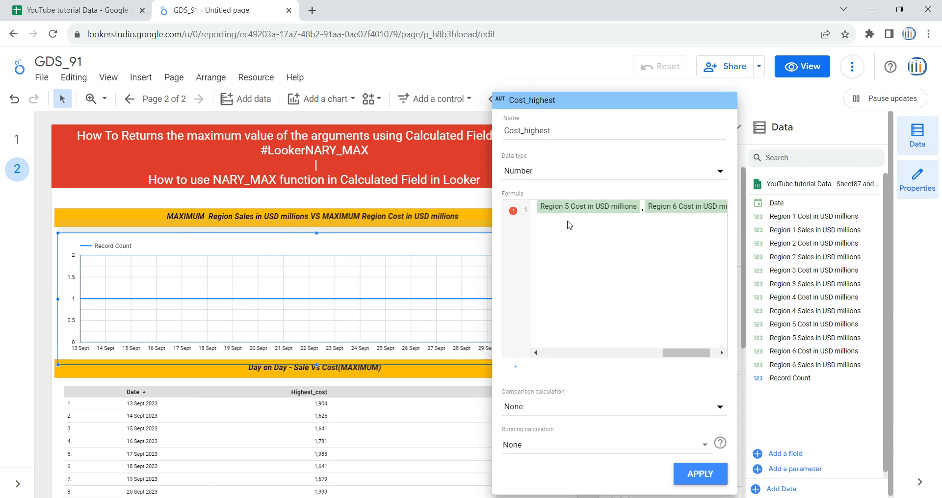
{"action": "key", "text": "BackSpace"}
{"action": "type", "text": ","}
{"action": "key", "text": "Left"}
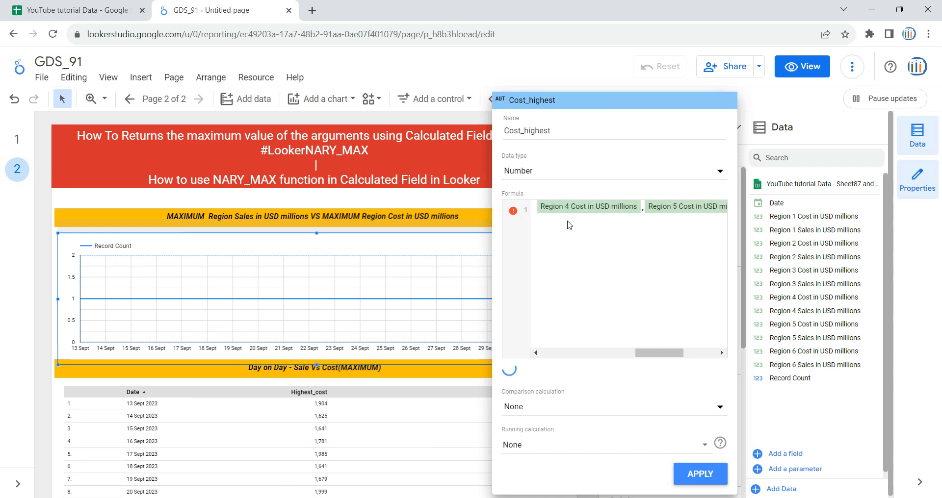
{"action": "key", "text": "BackSpace"}
{"action": "type", "text": ","}
{"action": "key", "text": "Left"}
{"action": "key", "text": "Left"}
{"action": "key", "text": "BackSpace"}
{"action": "type", "text": ","}
{"action": "key", "text": "Left"}
{"action": "key", "text": "Left"}
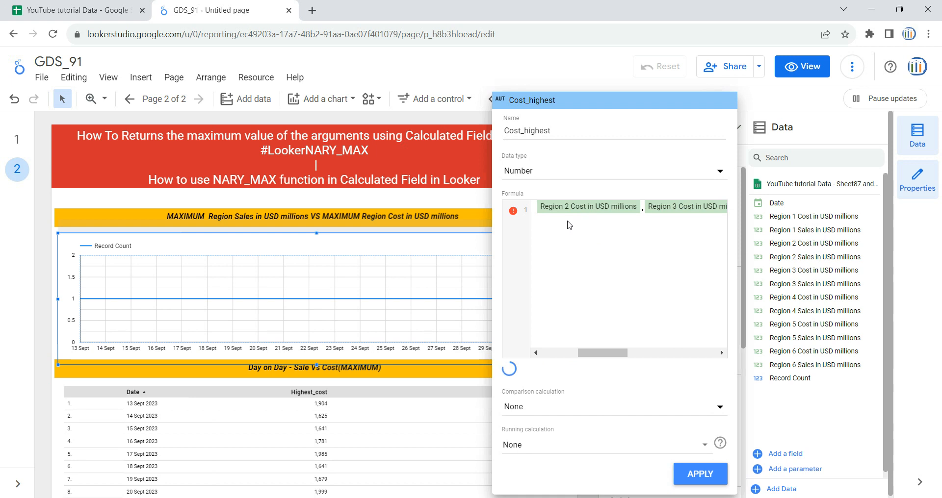
{"action": "key", "text": "BackSpace"}
{"action": "type", "text": ","}
{"action": "left_click", "coordinate": [581, 252]}
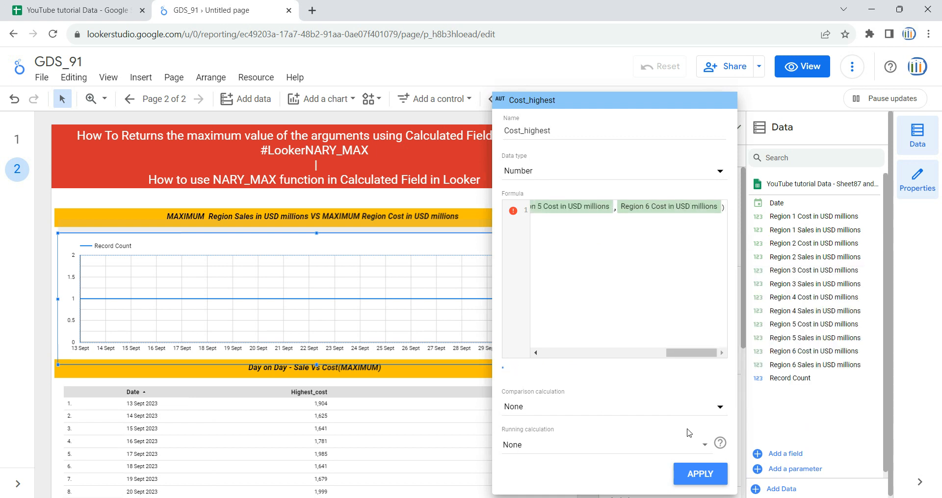
{"action": "left_click", "coordinate": [695, 474]}
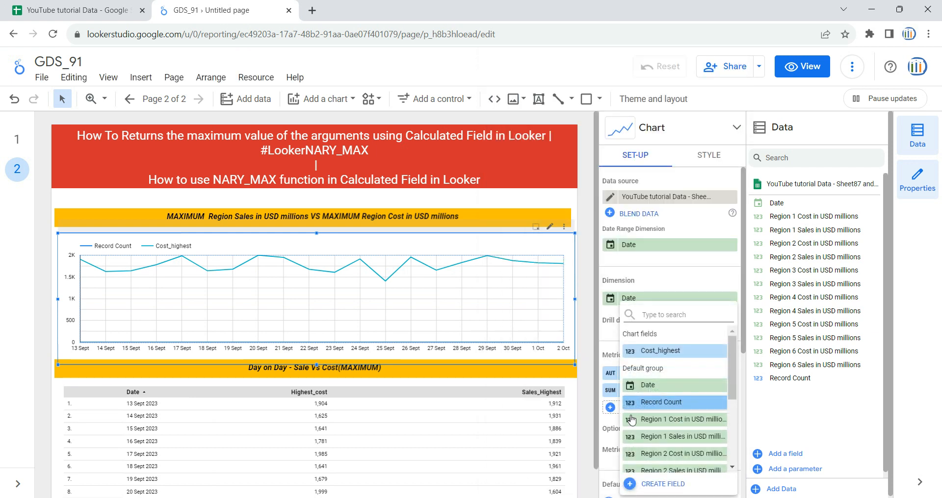
- Create another calculated metric field named Sales_highest and begin its formula with the NARY_MAX function
{"action": "left_click", "coordinate": [664, 484]}
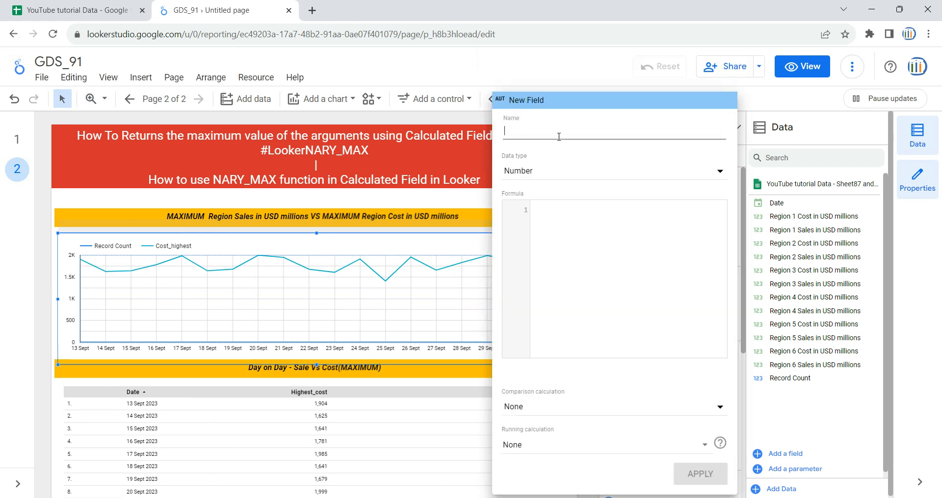
{"action": "type", "text": "Sales_hig"}
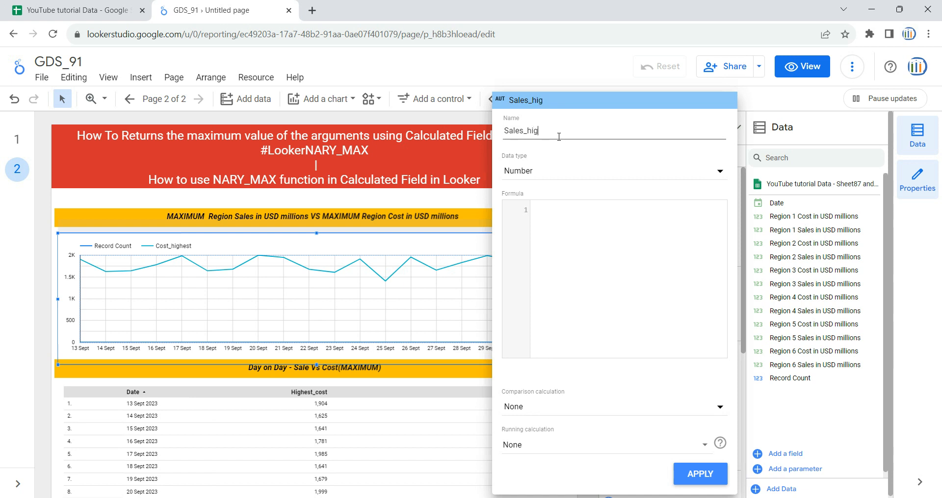
{"action": "type", "text": "hest"}
{"action": "left_click", "coordinate": [589, 236]}
{"action": "type", "text": "nar"}
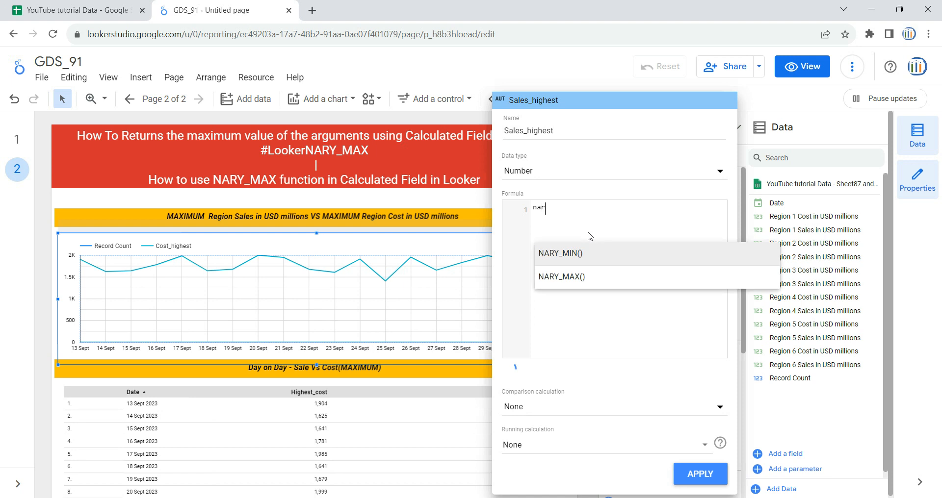
{"action": "type", "text": "y_max"}
{"action": "key", "text": "Return"}
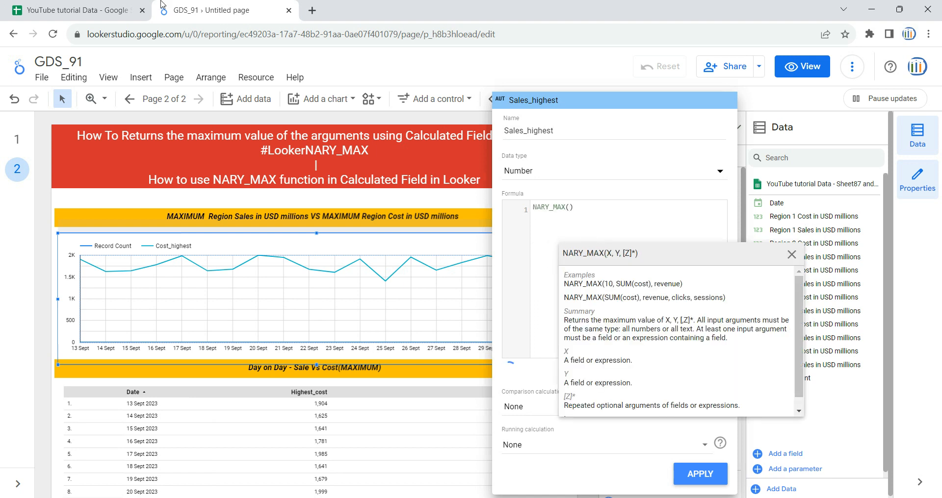
- Copy the Region 1 to Region 6 Sales headers B1:G1 from Google Sheets and paste them into the Sales_highest formula in Looker Studio
{"action": "left_click", "coordinate": [79, 10]}
{"action": "left_click", "coordinate": [140, 155]}
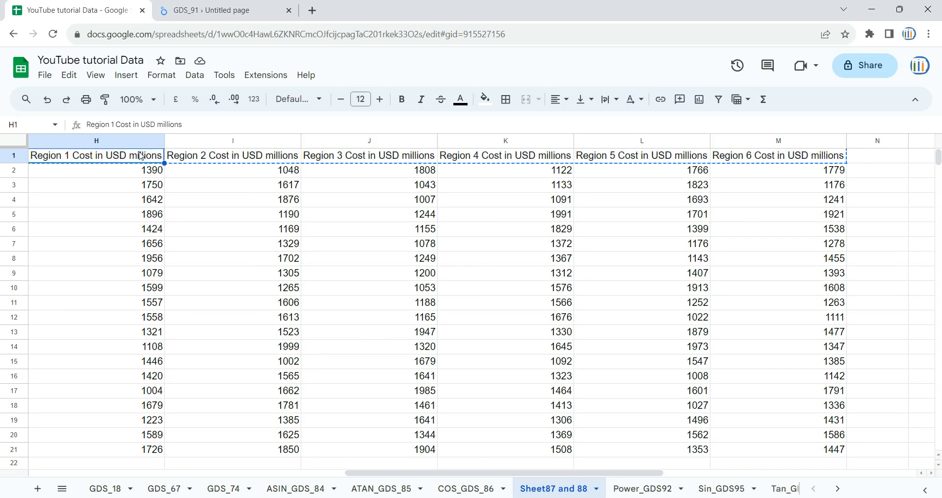
{"action": "key", "text": "Left"}
{"action": "key", "text": "shift+Left"}
{"action": "key", "text": "shift+Left"}
{"action": "key", "text": "shift+Left"}
{"action": "key", "text": "shift+Left"}
{"action": "key", "text": "shift+Left"}
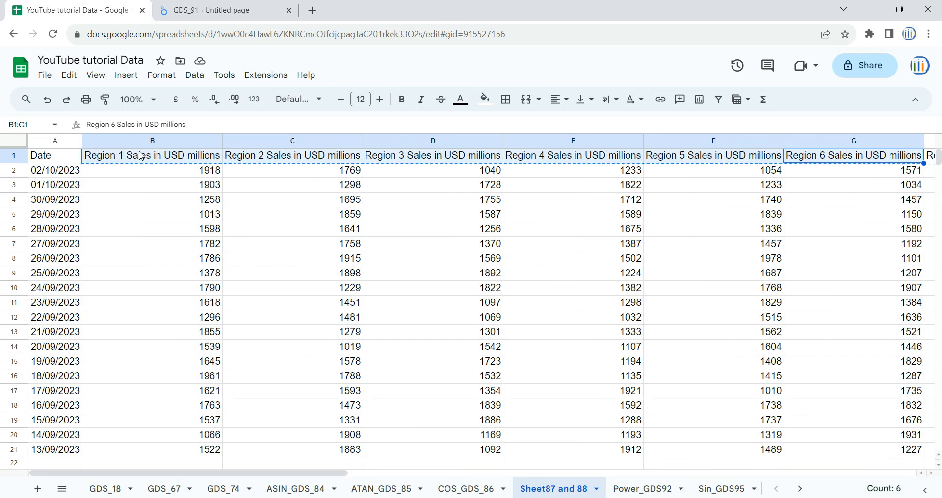
{"action": "left_click", "coordinate": [225, 5]}
{"action": "key", "text": "ctrl+v"}
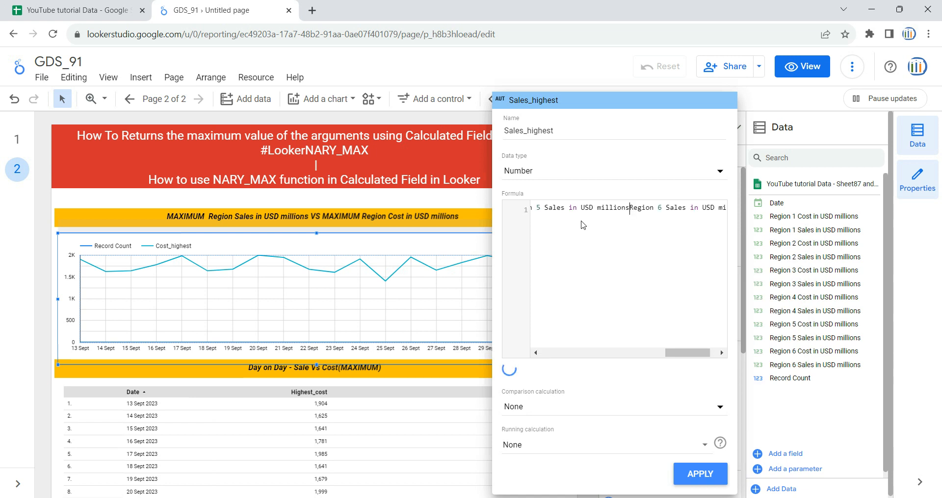
- Separate the six Region Sales fields in the NARY_MAX formula with commas and apply the Sales_highest field
{"action": "key", "text": "Left"}
{"action": "key", "text": "Left"}
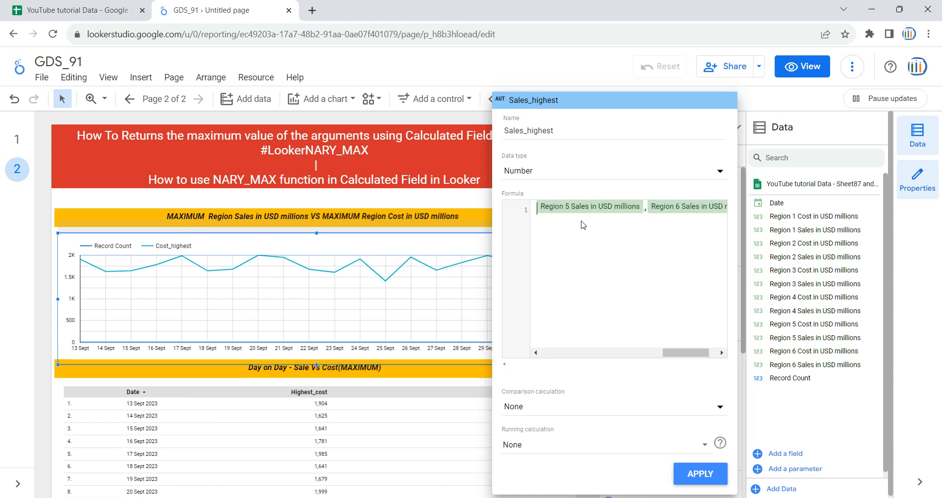
{"action": "key", "text": "Left"}
{"action": "key", "text": "Left"}
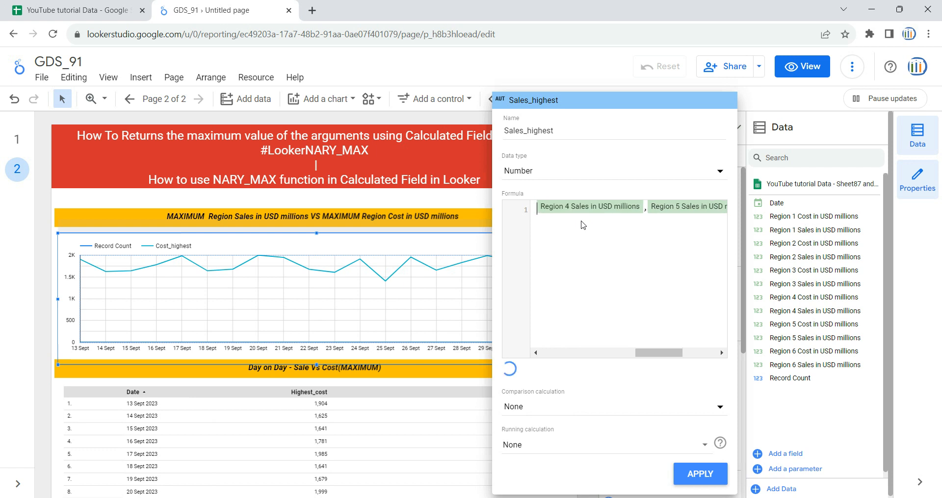
{"action": "key", "text": "Left"}
{"action": "key", "text": "Left"}
{"action": "key", "text": "Left"}
{"action": "key", "text": "Left"}
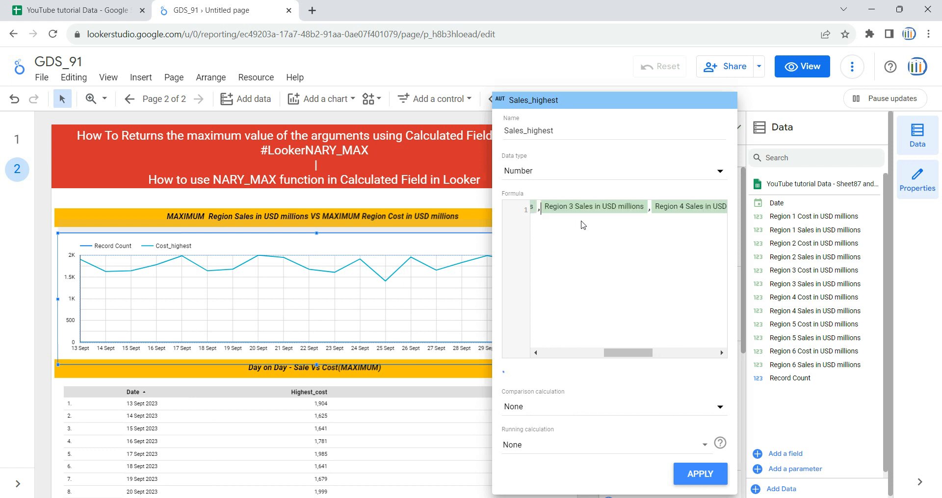
{"action": "key", "text": "Left"}
{"action": "key", "text": "Left"}
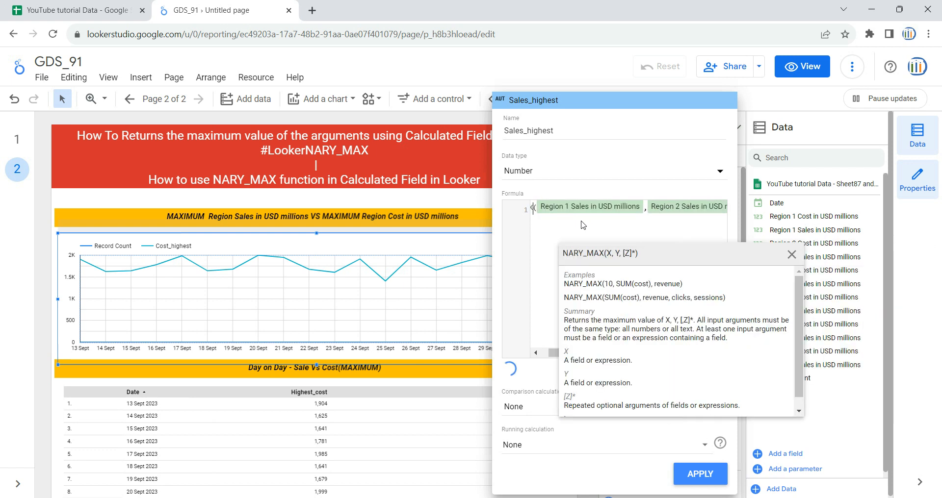
{"action": "left_click", "coordinate": [700, 473]}
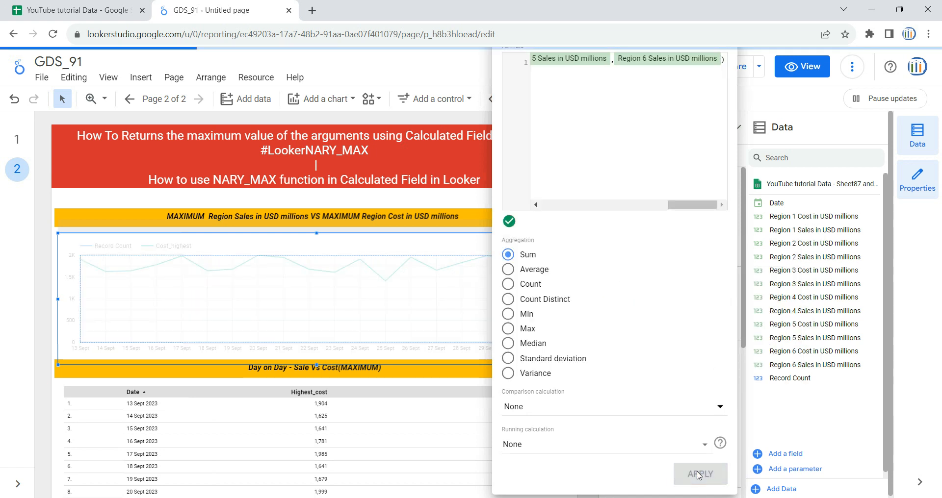
- Remove the Record Count metric from the time series chart
{"action": "left_click", "coordinate": [50, 290]}
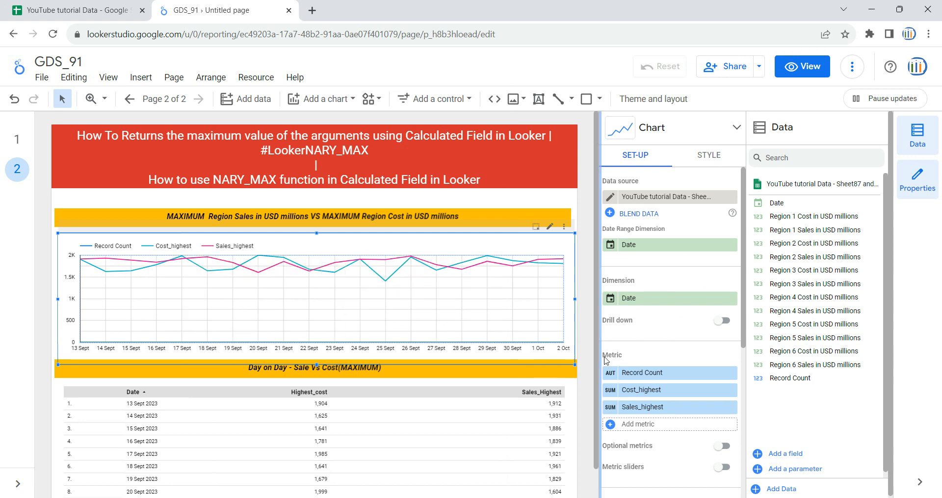
{"action": "left_click", "coordinate": [730, 373]}
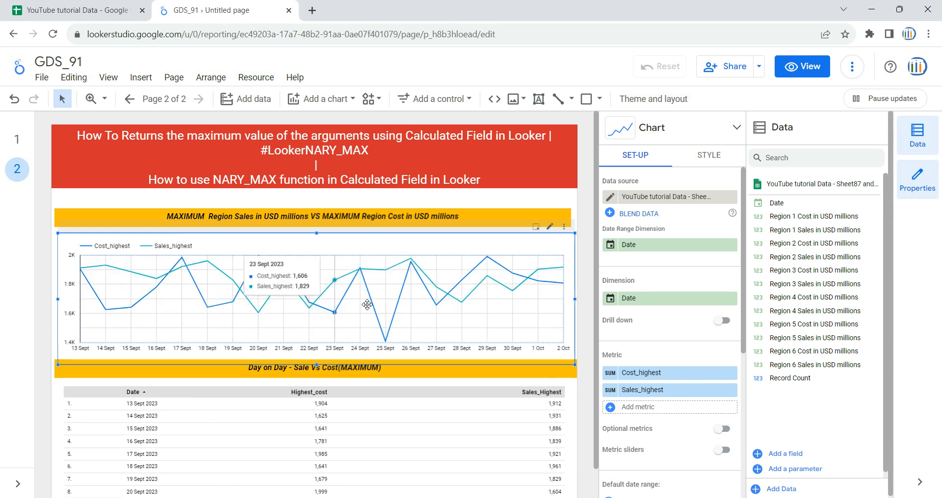
- Check the finished sales versus cost chart on page 1 for its styling, then return to page 2 and select the time series chart
{"action": "left_click", "coordinate": [16, 139]}
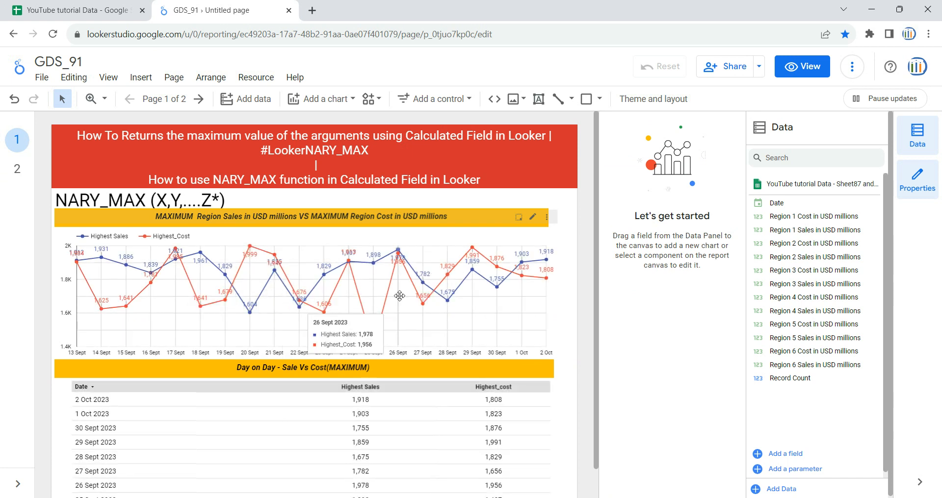
{"action": "left_click", "coordinate": [16, 169]}
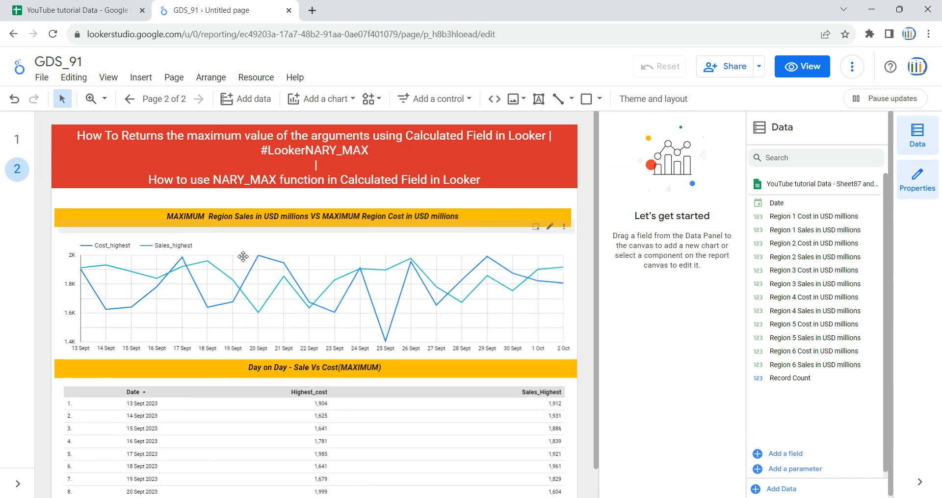
{"action": "left_click", "coordinate": [476, 244]}
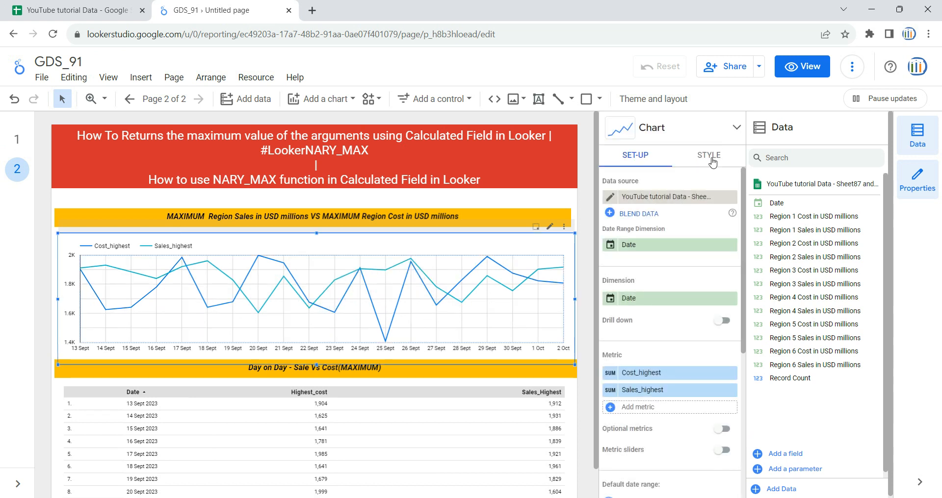
- Style the Cost_highest series of the time series chart with a dark pink line, visible points and data labels
{"action": "left_click", "coordinate": [711, 156]}
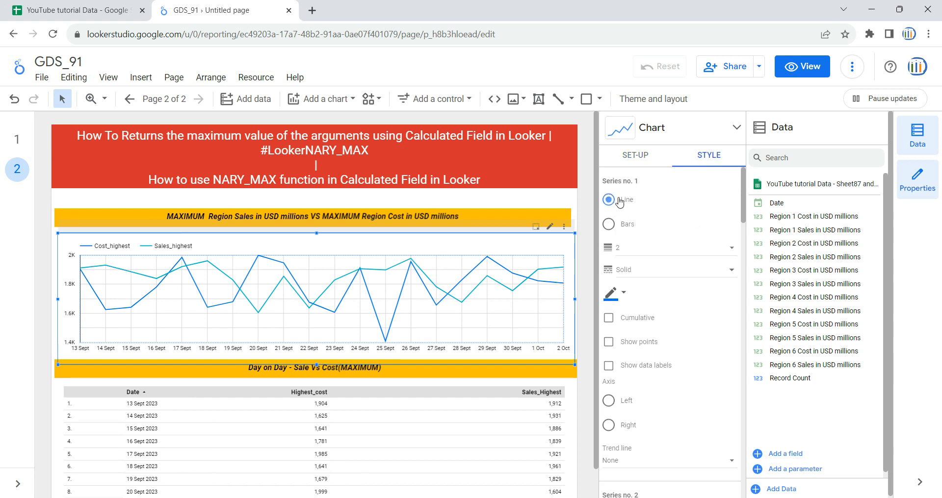
{"action": "scroll", "coordinate": [672, 338], "scroll_direction": "down", "scroll_amount": 1}
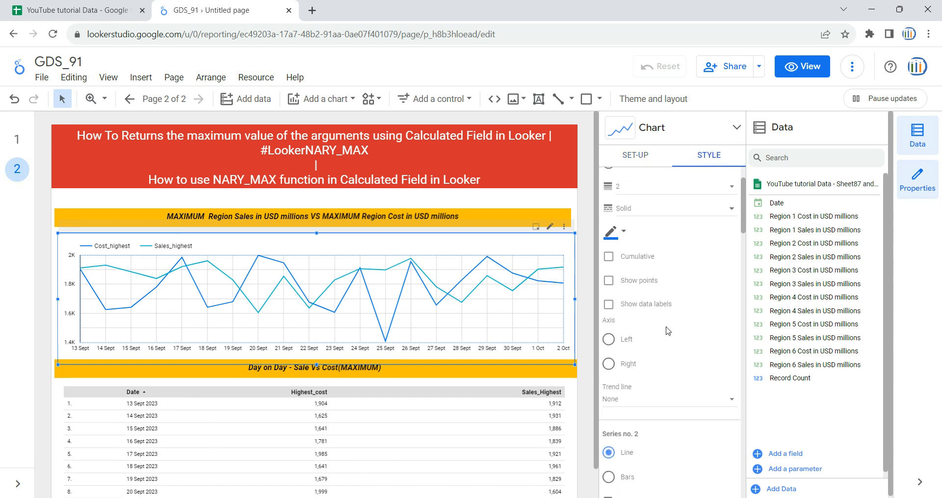
{"action": "scroll", "coordinate": [621, 240], "scroll_direction": "up", "scroll_amount": 1}
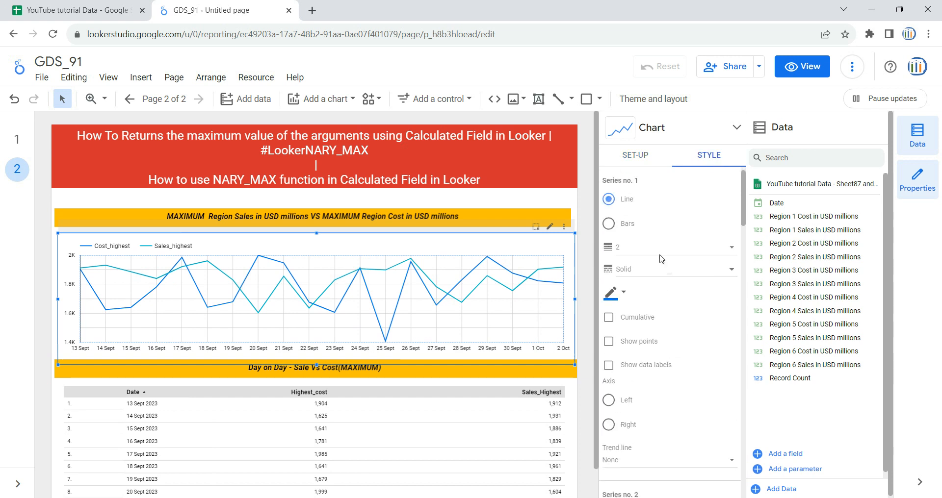
{"action": "left_click", "coordinate": [621, 298]}
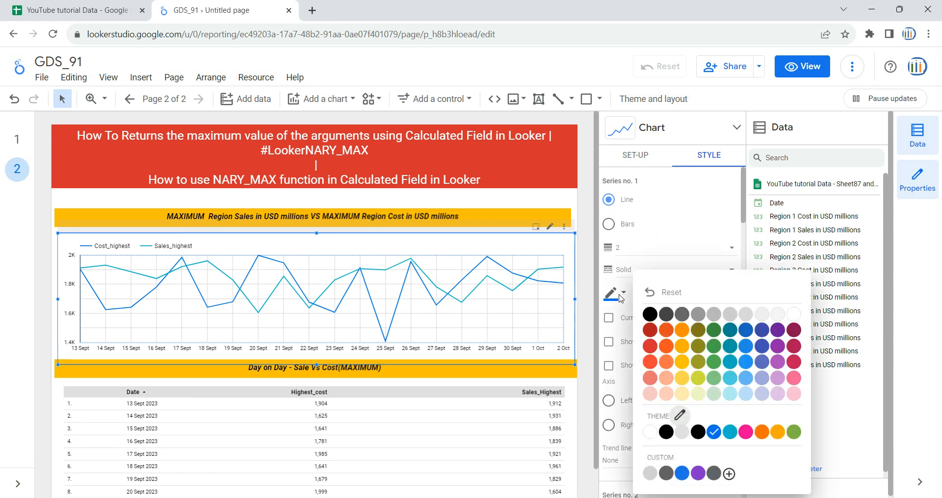
{"action": "left_click", "coordinate": [793, 362]}
{"action": "left_click", "coordinate": [632, 343]}
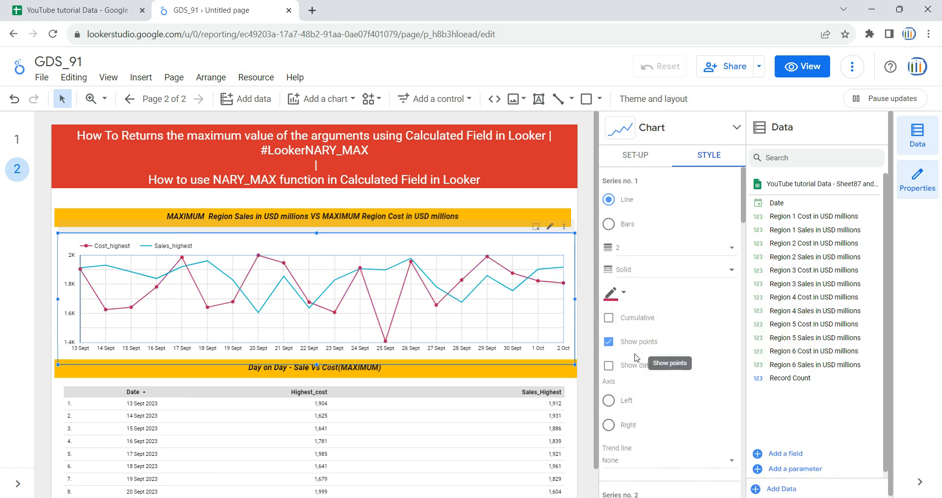
{"action": "left_click", "coordinate": [633, 368]}
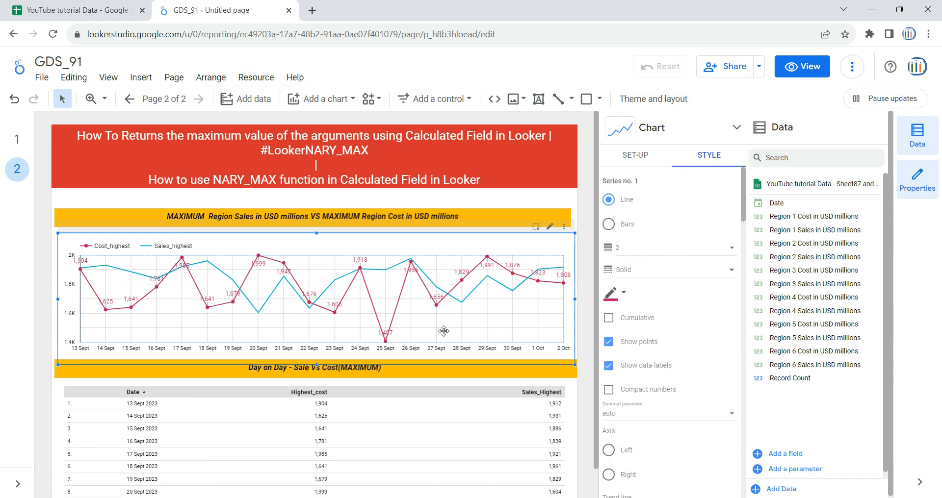
- Style the Sales_highest series with a black line, visible points and data labels
{"action": "scroll", "coordinate": [666, 358], "scroll_direction": "down", "scroll_amount": 2}
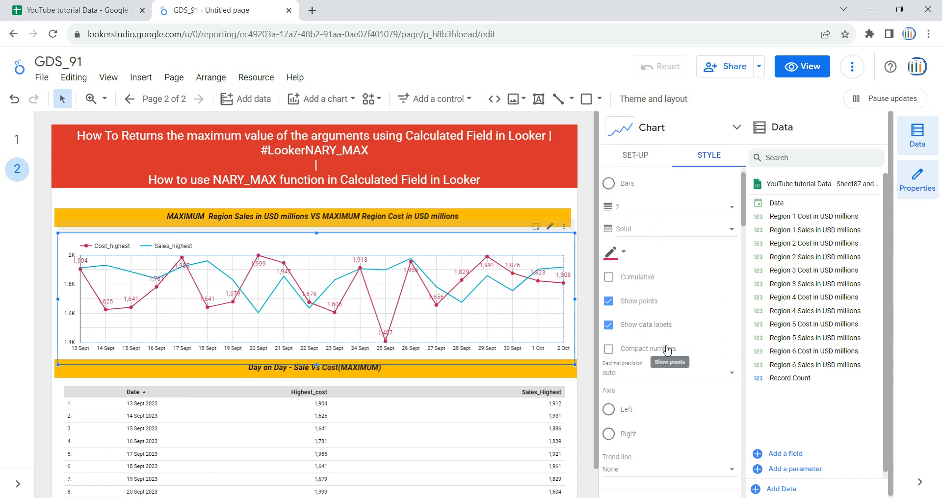
{"action": "scroll", "coordinate": [666, 350], "scroll_direction": "down", "scroll_amount": 4}
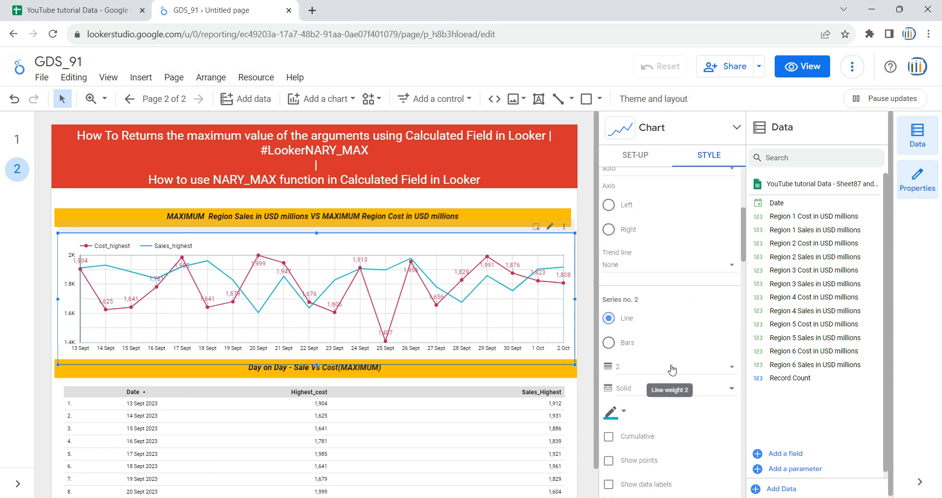
{"action": "left_click", "coordinate": [623, 349]}
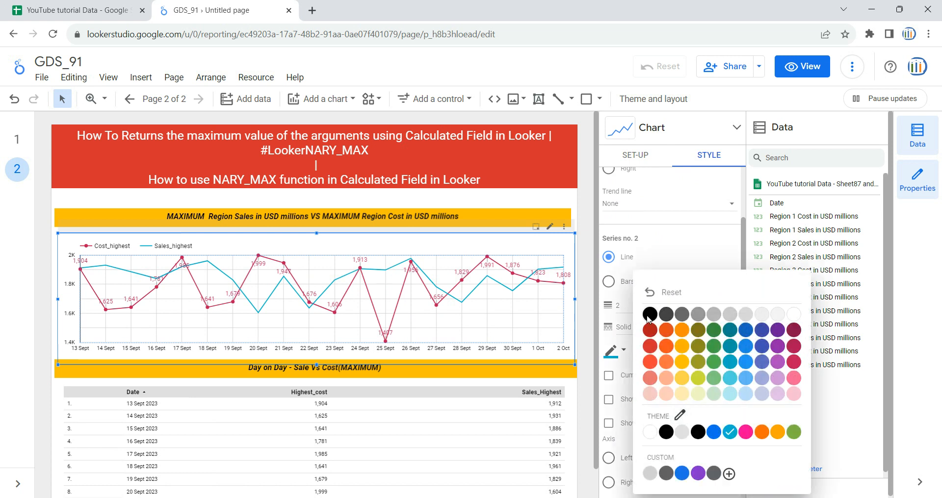
{"action": "left_click", "coordinate": [677, 419]}
{"action": "scroll", "coordinate": [667, 358], "scroll_direction": "down", "scroll_amount": 1}
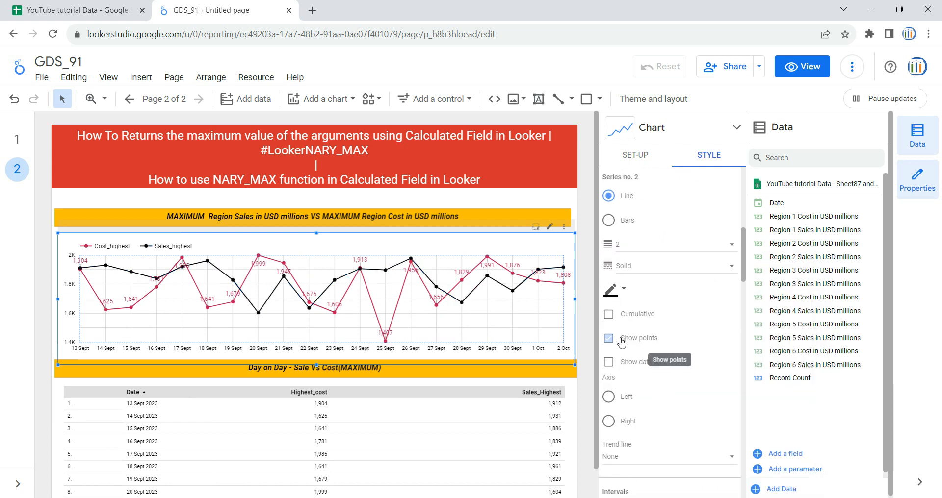
{"action": "left_click", "coordinate": [617, 364]}
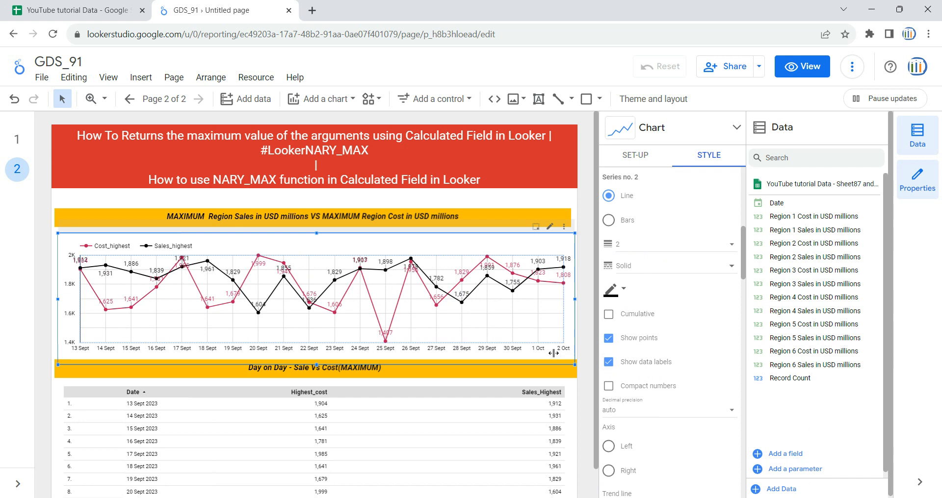
- Open the report in view mode and compare the new page's time series chart with the first page's chart
{"action": "left_click", "coordinate": [802, 66]}
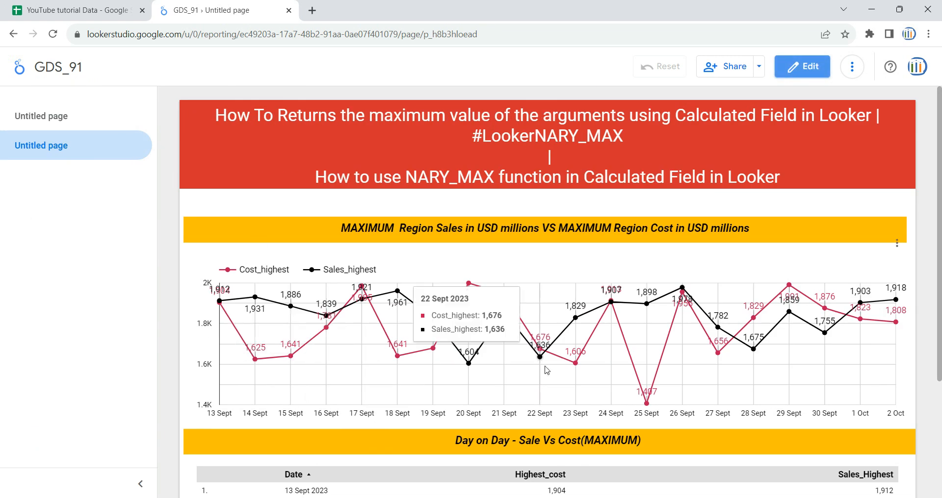
{"action": "left_click", "coordinate": [96, 126]}
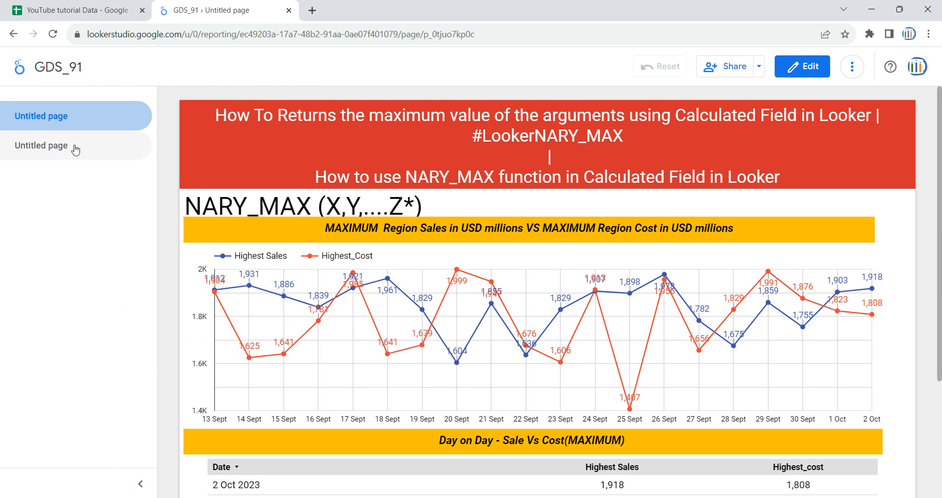
{"action": "left_click", "coordinate": [104, 153]}
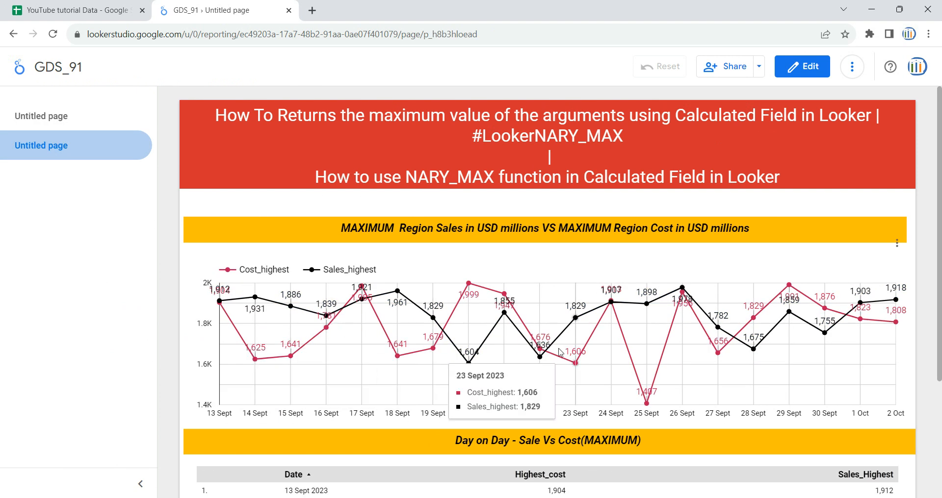